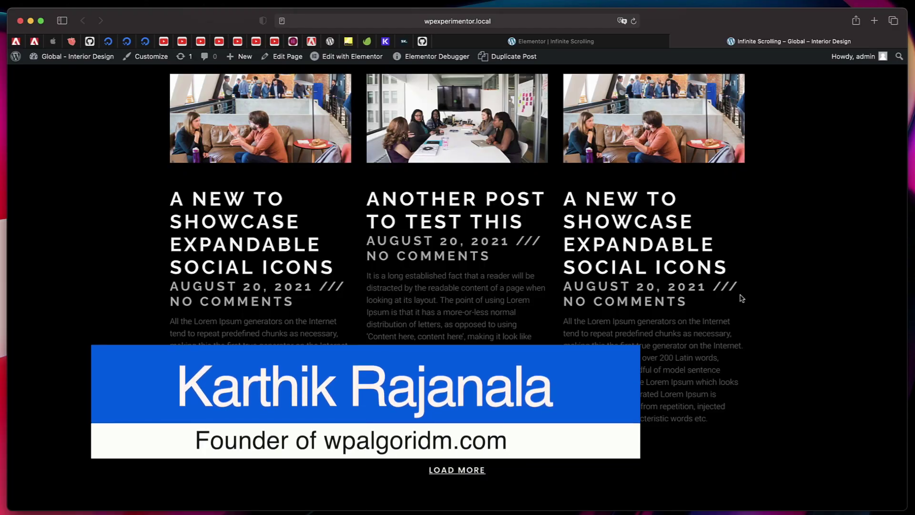
Use Load More twice on the blog page to append two more rows of posts
scroll(535, 271, down, 10)
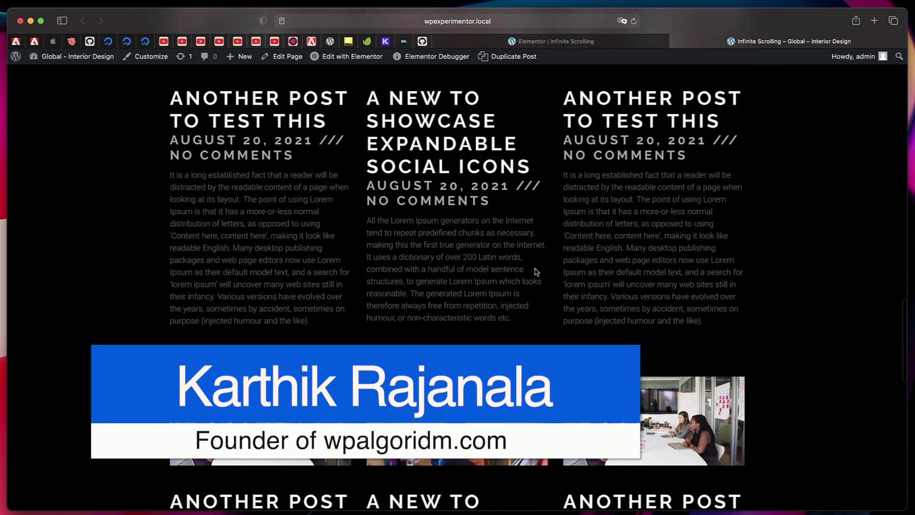
scroll(535, 272, down, 10)
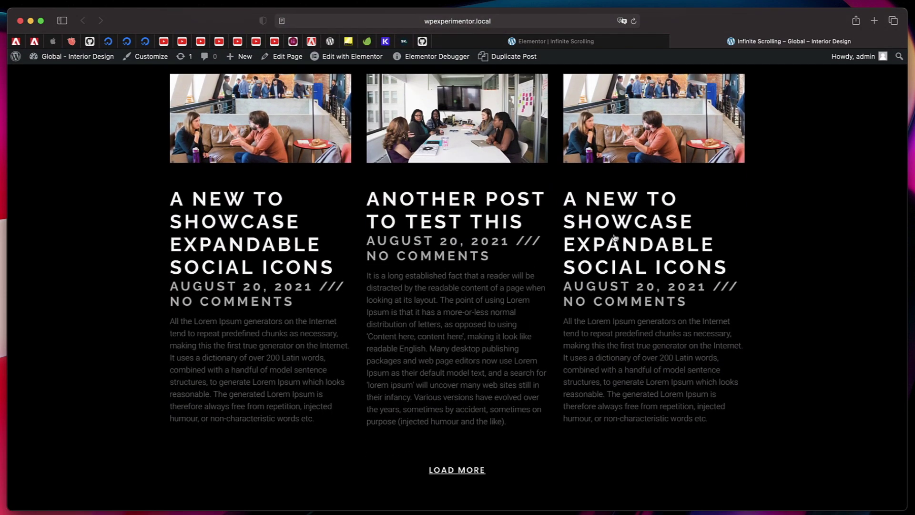
click(457, 470)
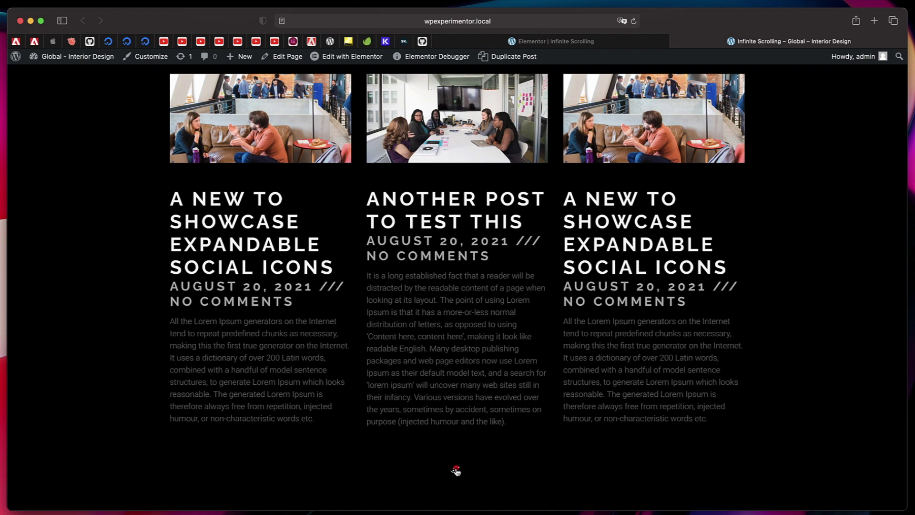
scroll(451, 448, down, 7)
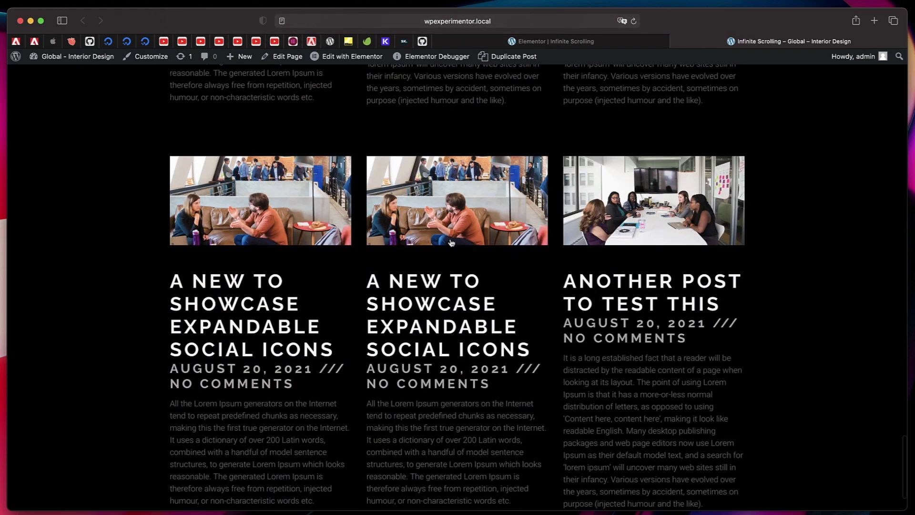
scroll(452, 243, down, 3)
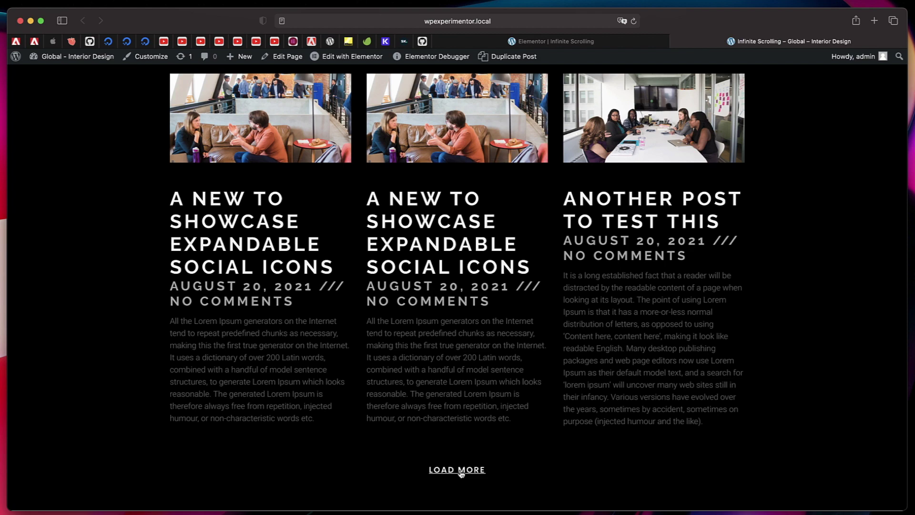
click(459, 470)
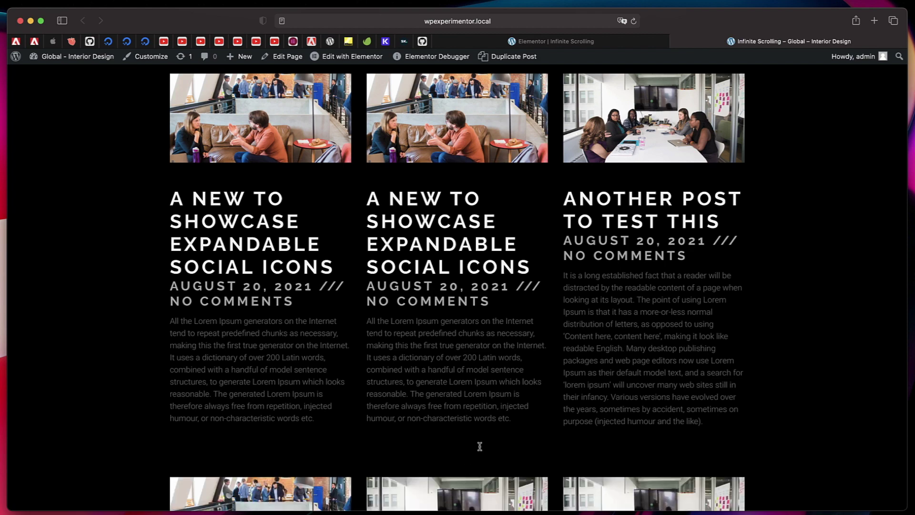
scroll(581, 398, down, 8)
scroll(582, 398, down, 1)
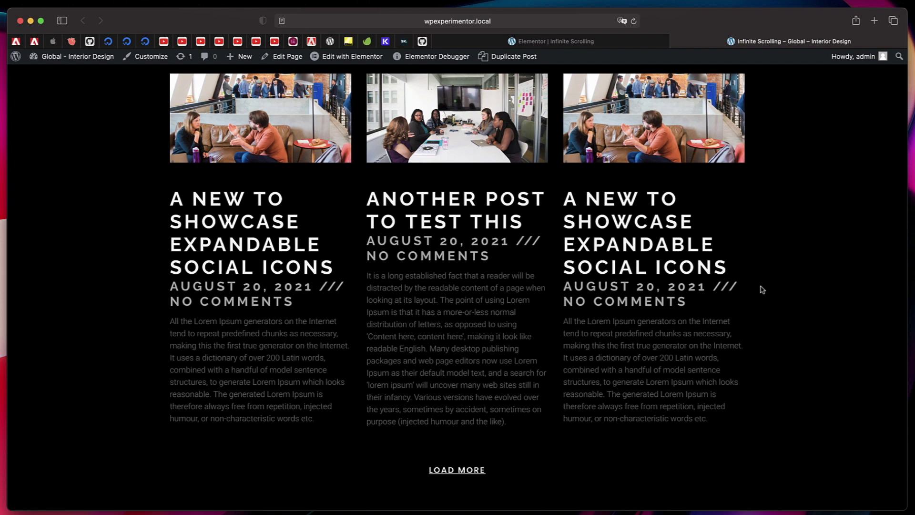
From the admin Pages list, open the Infinite Scrolling page with Elementor
key(ctrl+shift+Tab)
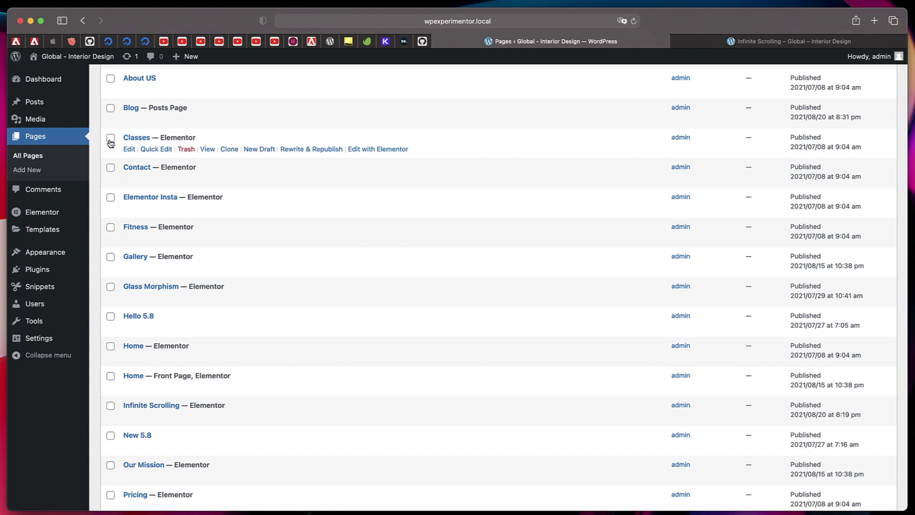
scroll(182, 388, down, 1)
scroll(182, 388, down, 3)
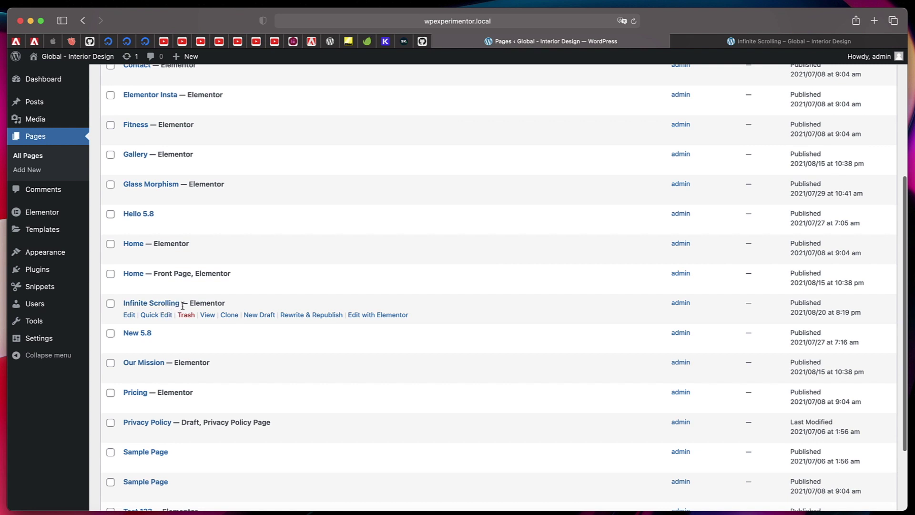
click(386, 316)
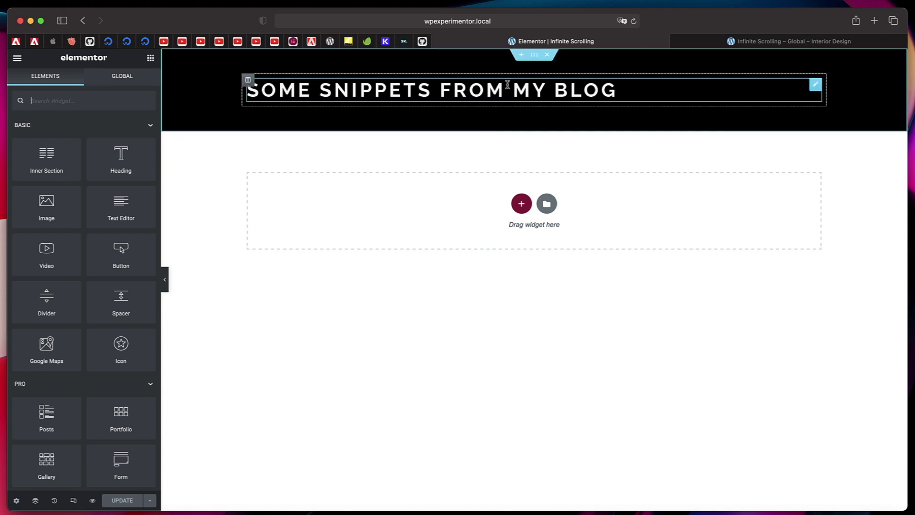
Select the blog heading and its section, then search the widget list for 'posts'
click(563, 94)
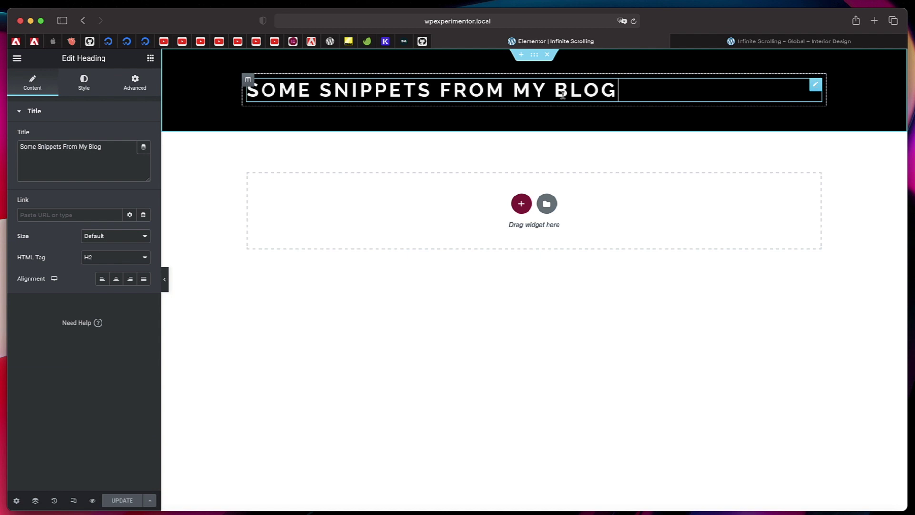
click(534, 56)
click(151, 59)
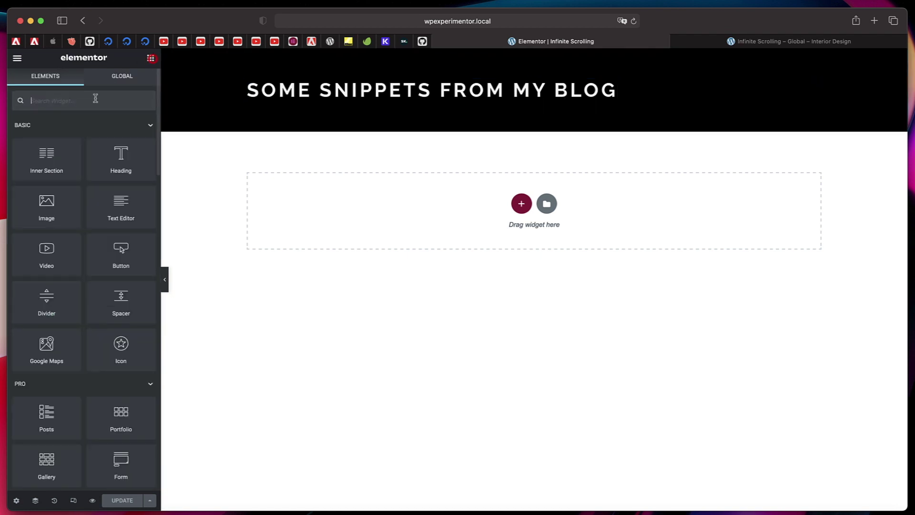
text(pos)
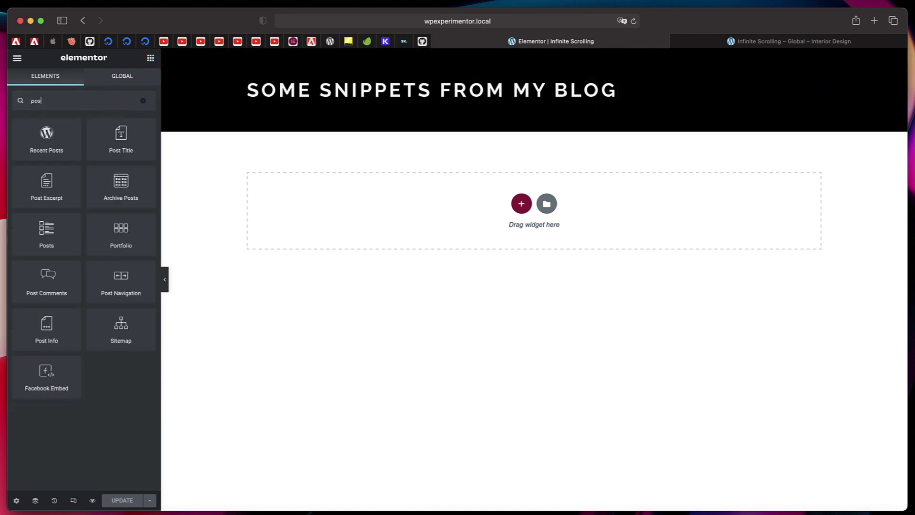
text(ts)
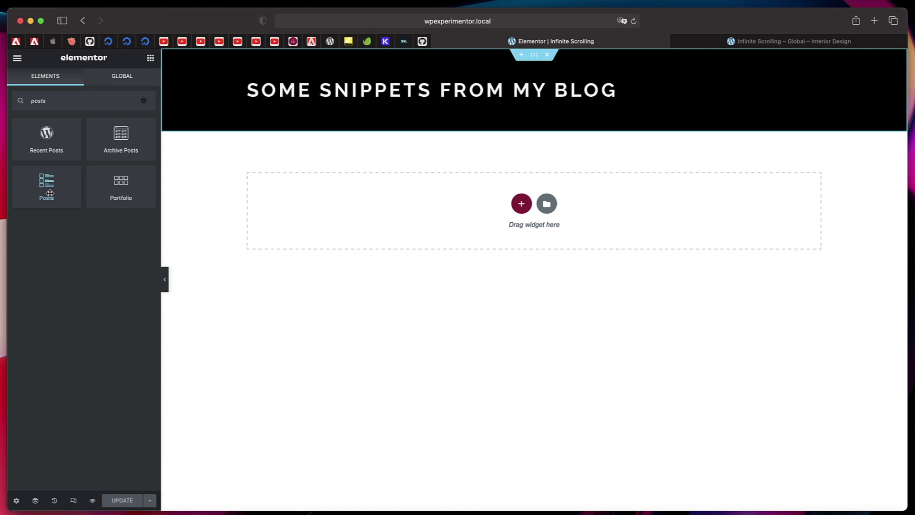
Drop a Posts widget below the blog heading and empty its Posts Per Page value
drag(50, 192, 313, 96)
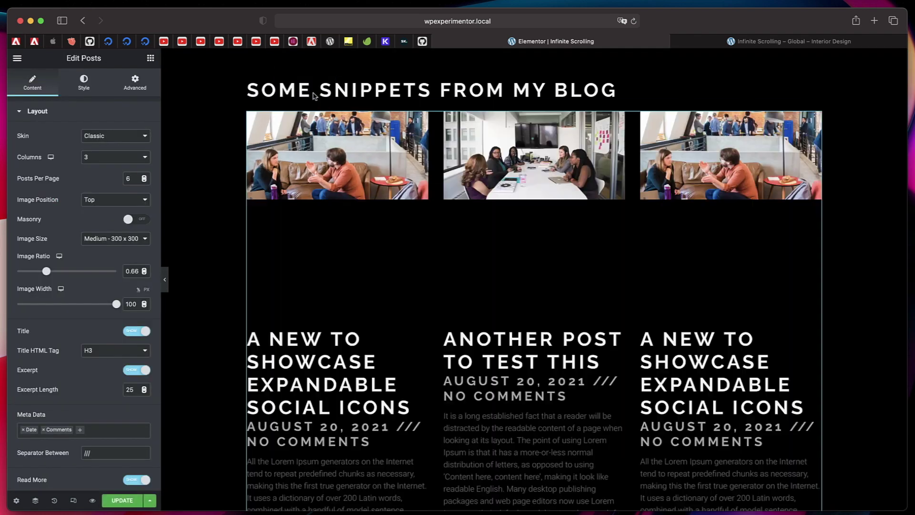
scroll(556, 288, down, 2)
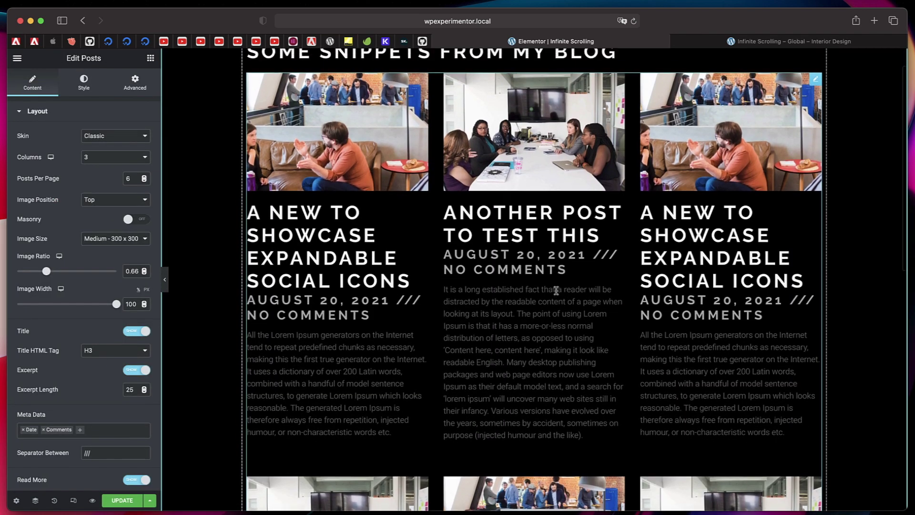
scroll(556, 289, down, 1)
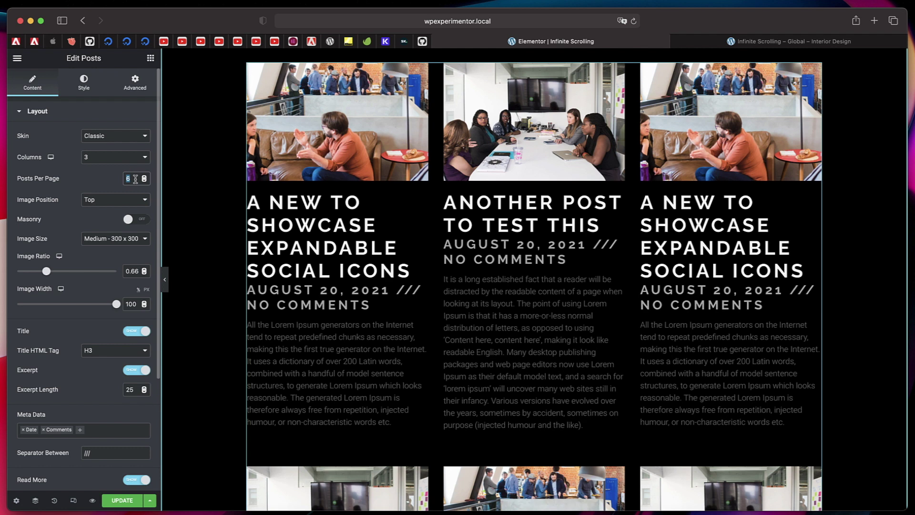
key(BackSpace)
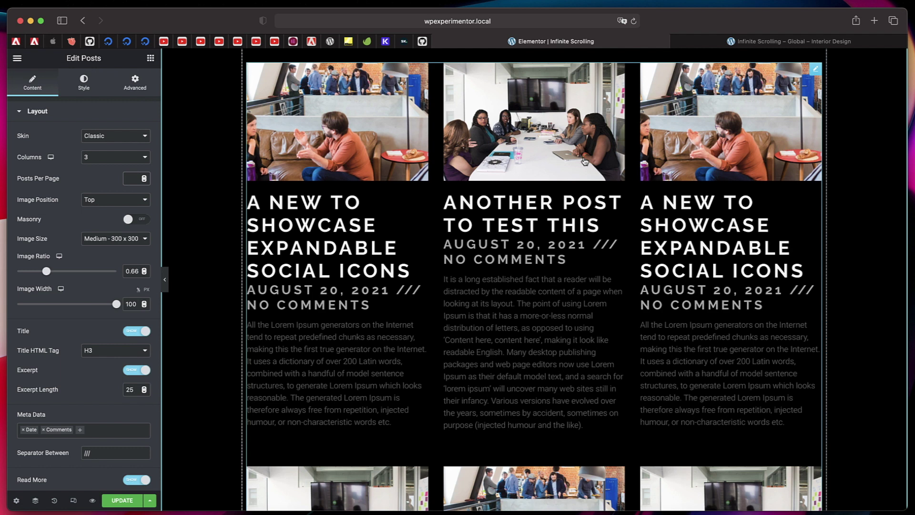
click(83, 116)
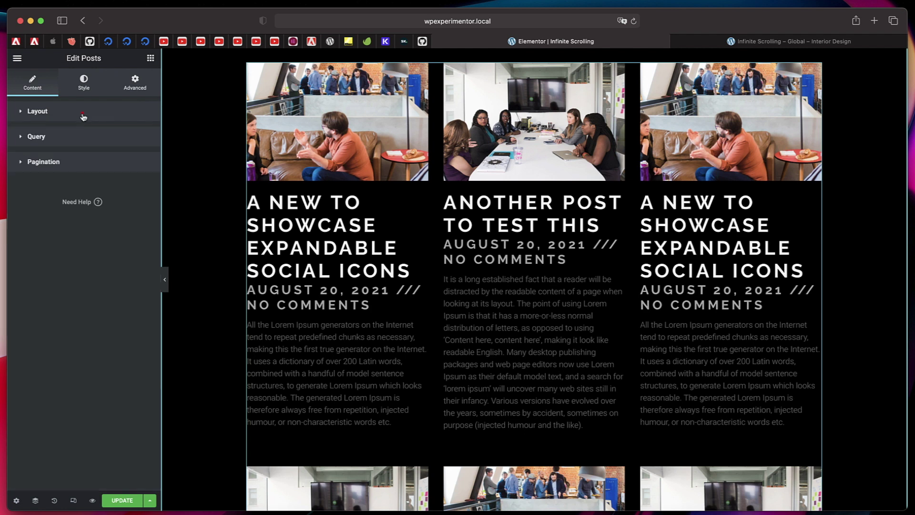
Set the Posts widget's Pagination type to Load on Click
click(58, 167)
click(119, 186)
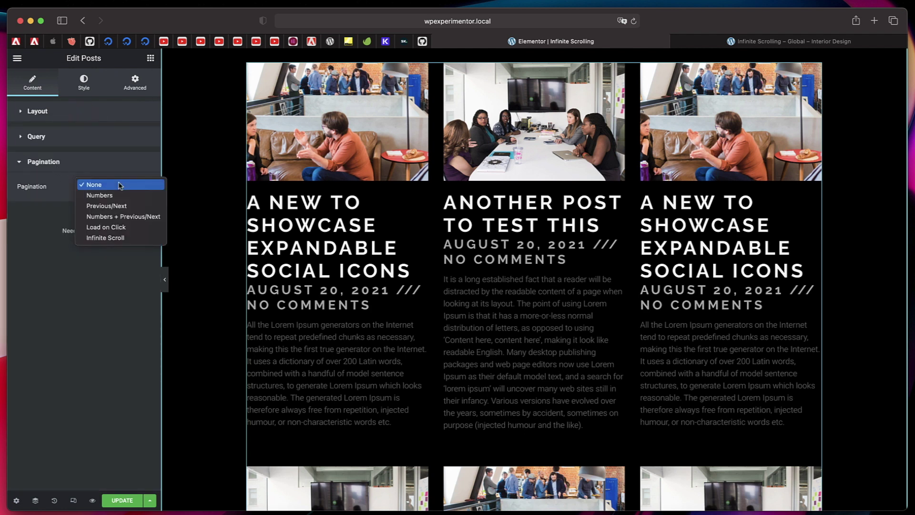
click(107, 227)
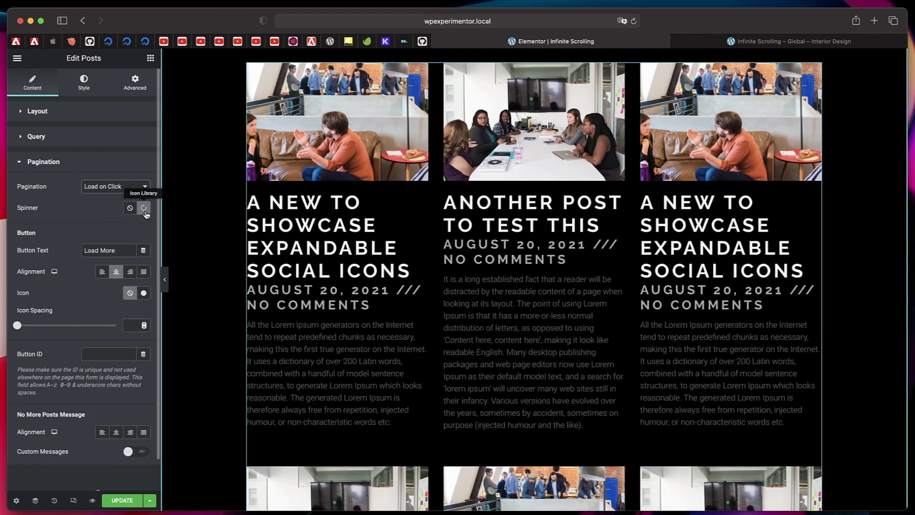
scroll(438, 262, down, 10)
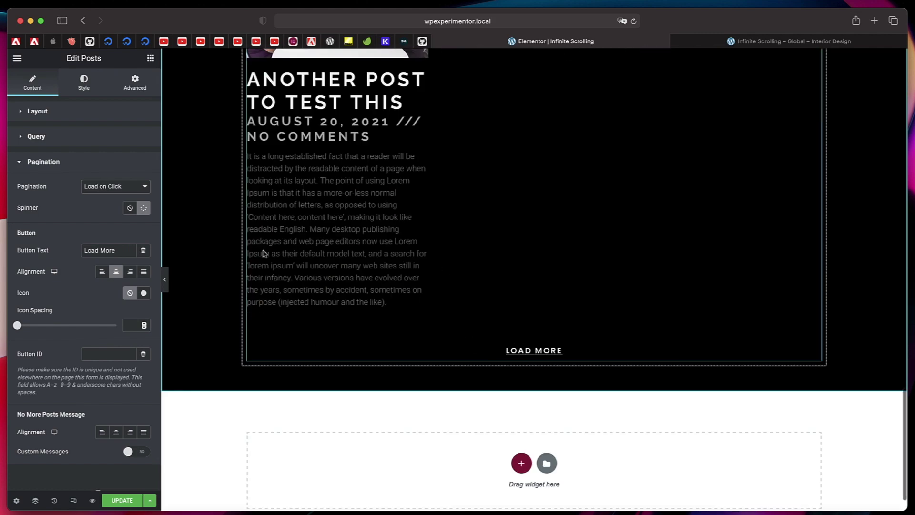
Use Sync as the loading spinner icon and a circled down-arrow as the button icon
click(143, 209)
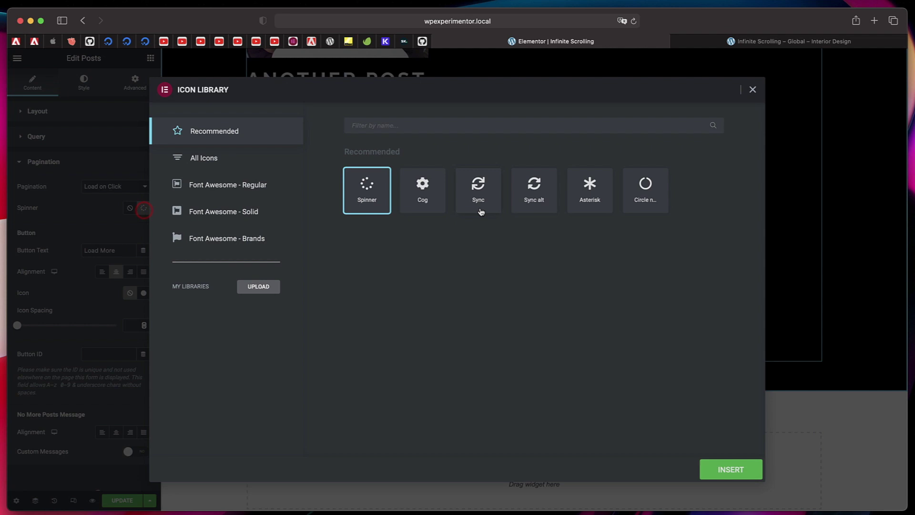
click(487, 199)
click(736, 469)
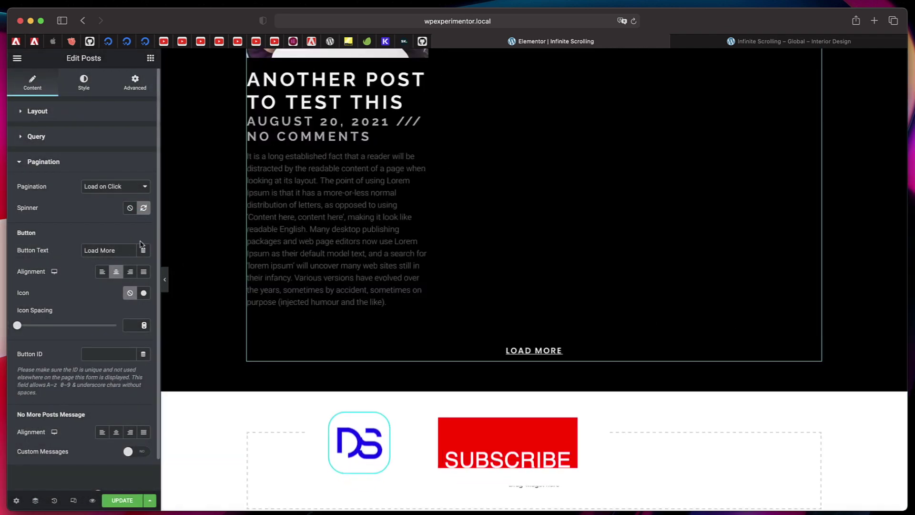
scroll(103, 277, down, 2)
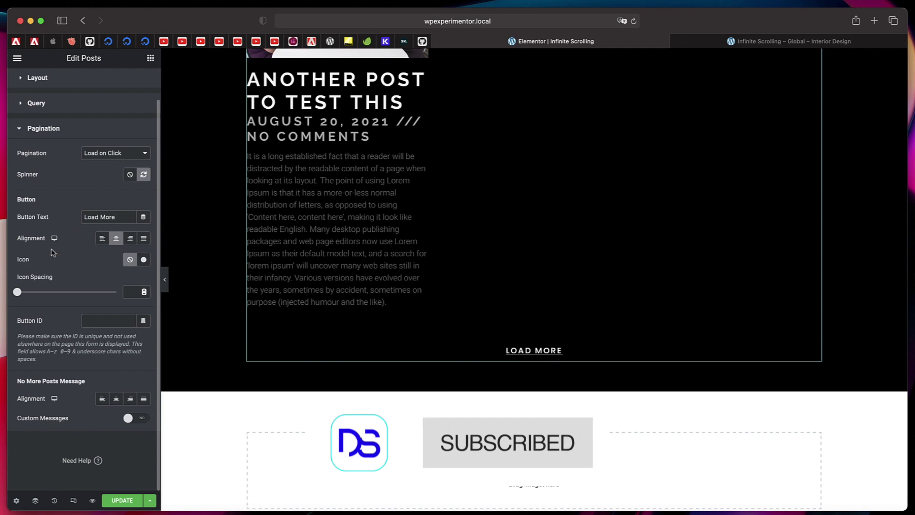
click(142, 260)
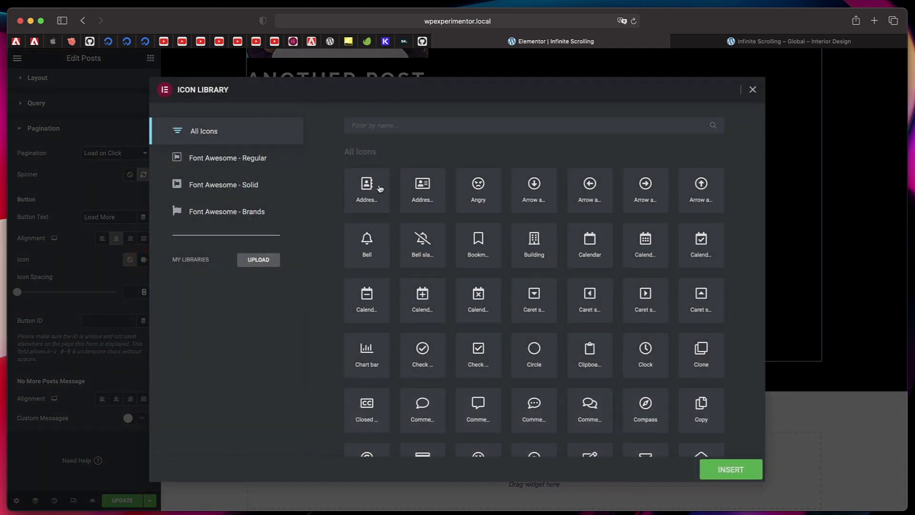
click(547, 198)
click(725, 466)
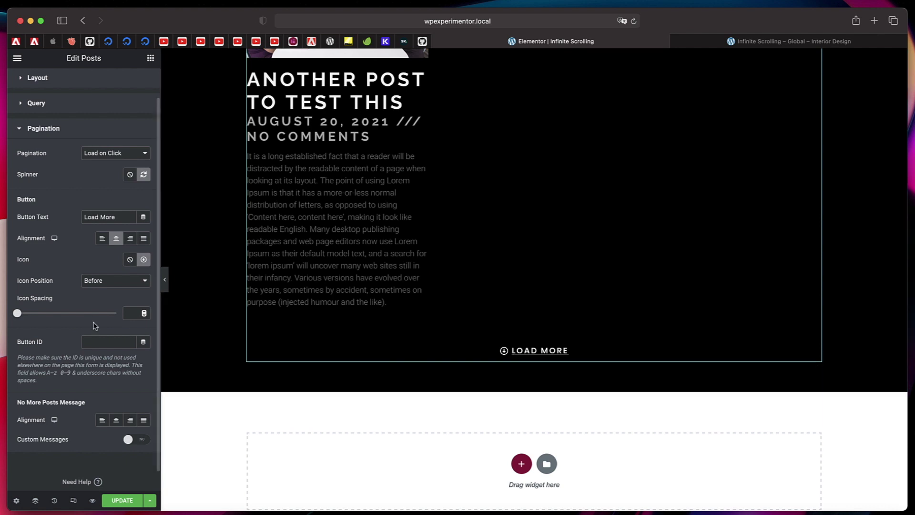
Centre the No More Posts message and turn on Custom Messages
scroll(52, 251, down, 1)
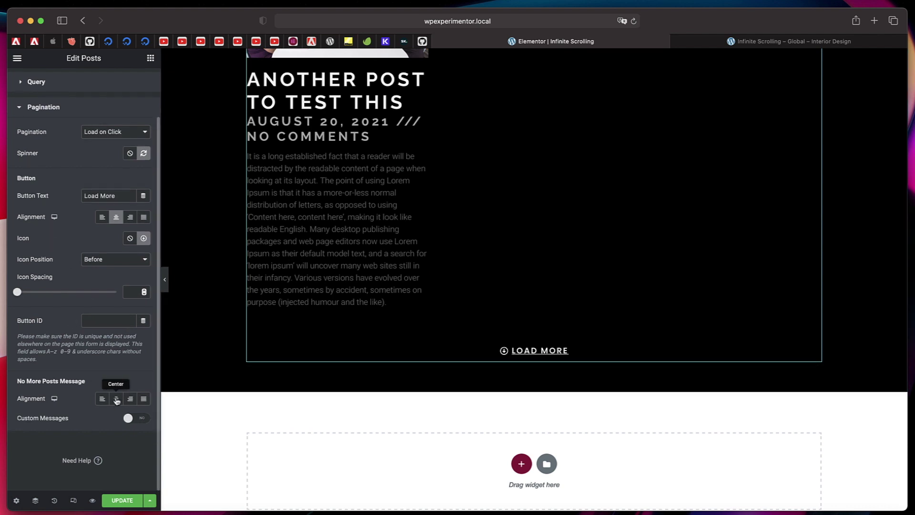
click(116, 399)
click(141, 419)
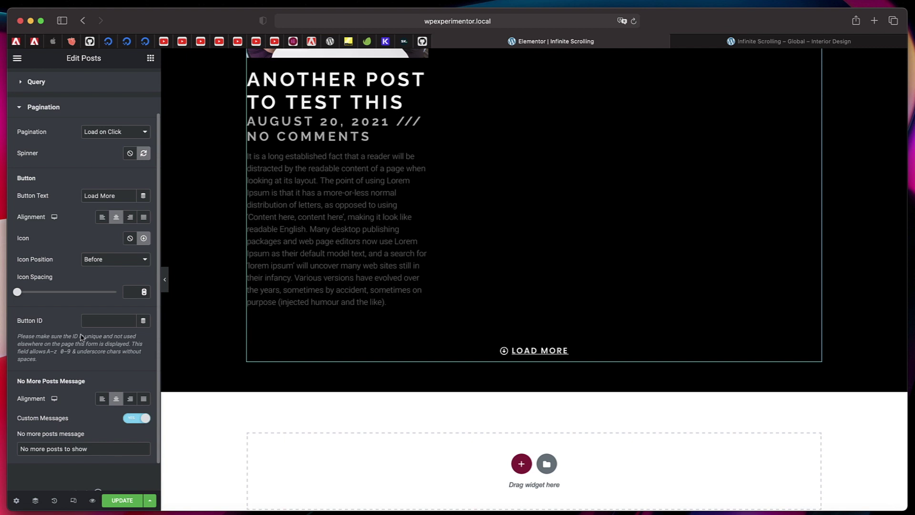
click(66, 114)
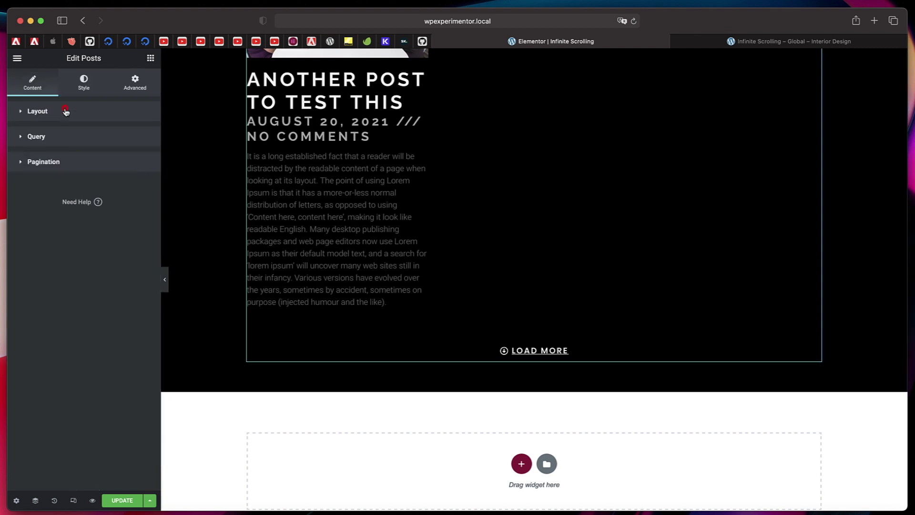
click(58, 135)
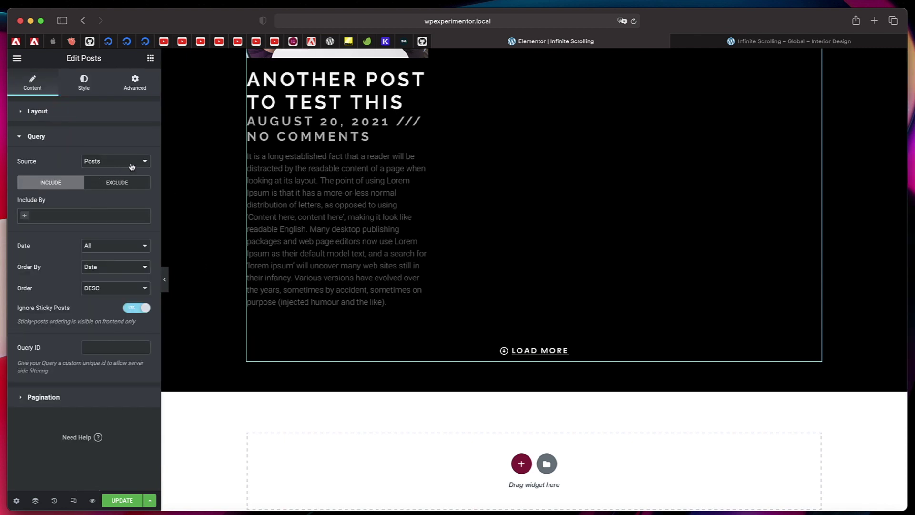
click(137, 164)
click(136, 161)
click(136, 162)
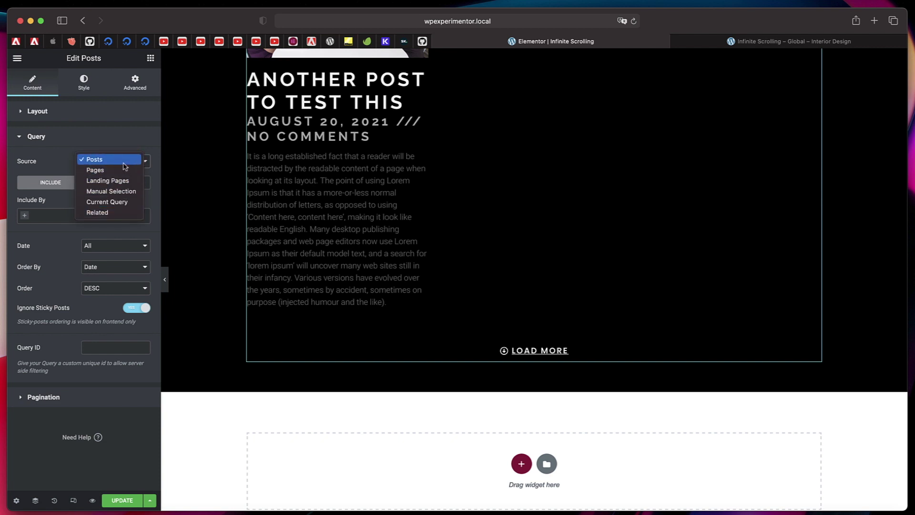
click(116, 137)
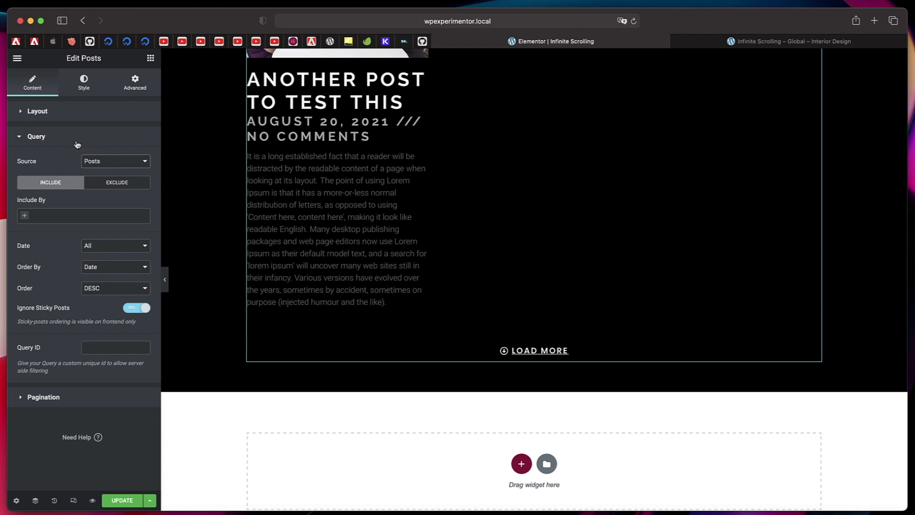
click(116, 161)
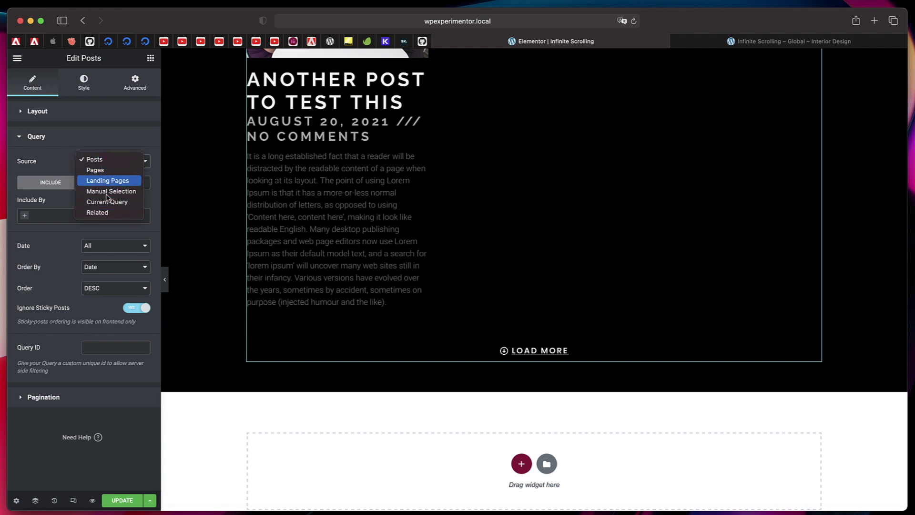
click(89, 139)
click(88, 138)
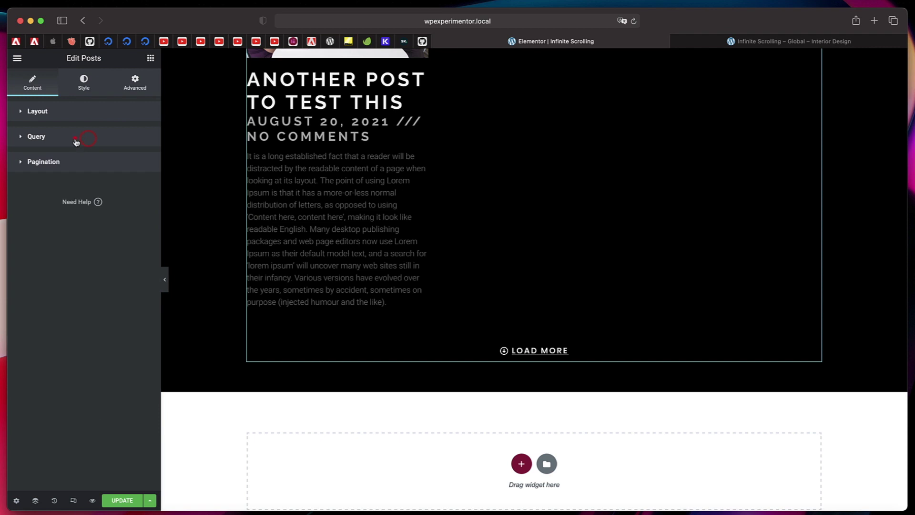
click(77, 167)
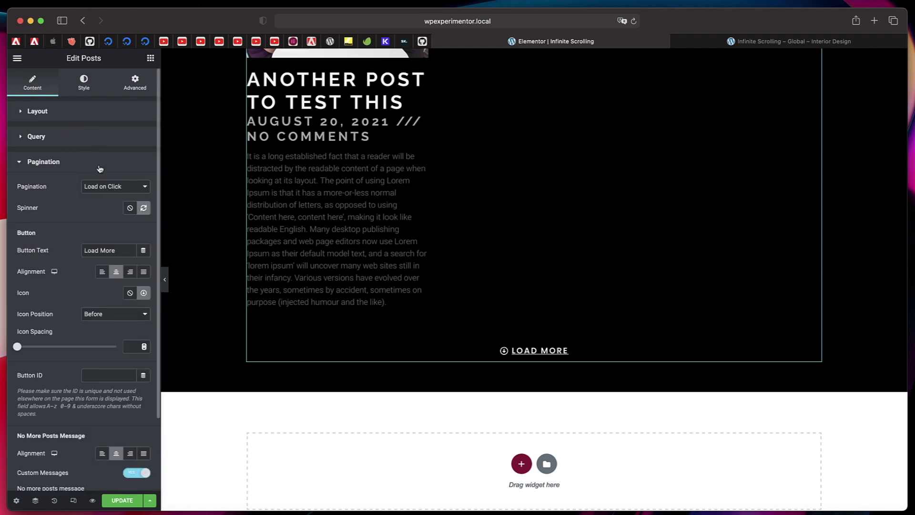
click(99, 167)
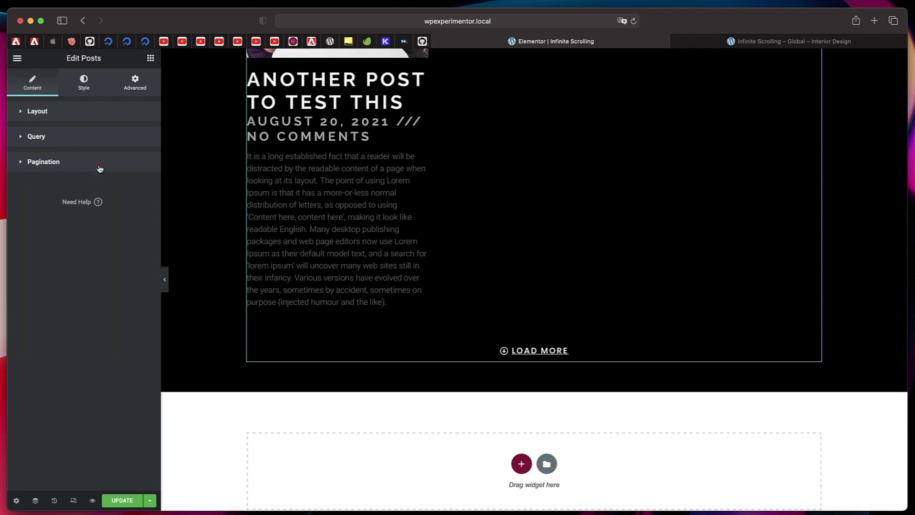
Update the page and open its front-end preview
click(122, 498)
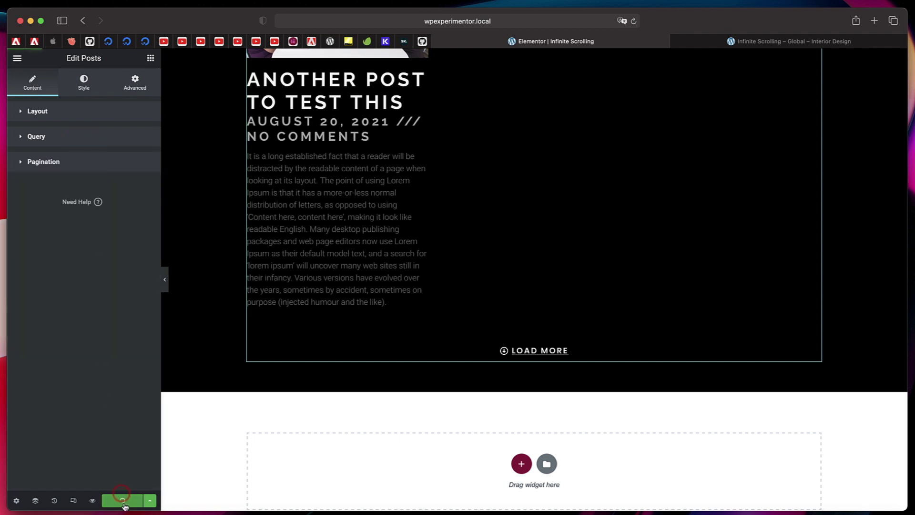
click(93, 500)
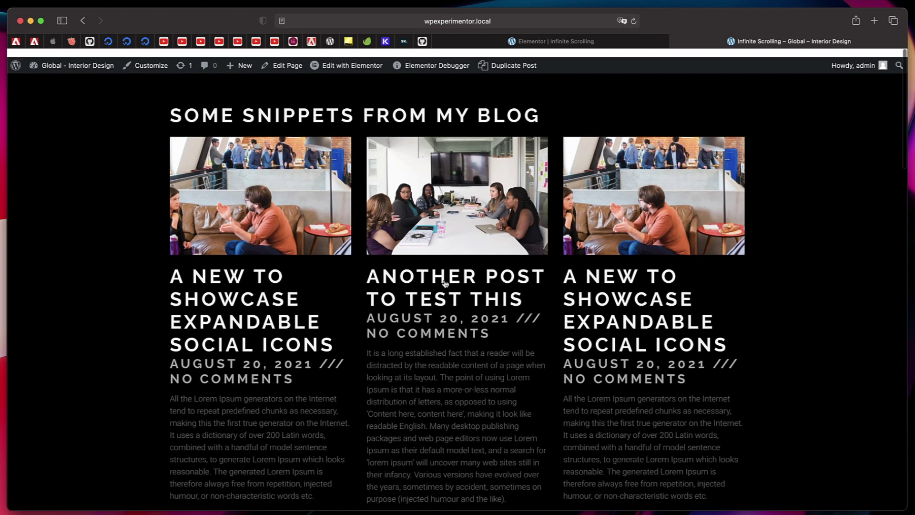
scroll(353, 267, down, 2)
scroll(353, 266, down, 8)
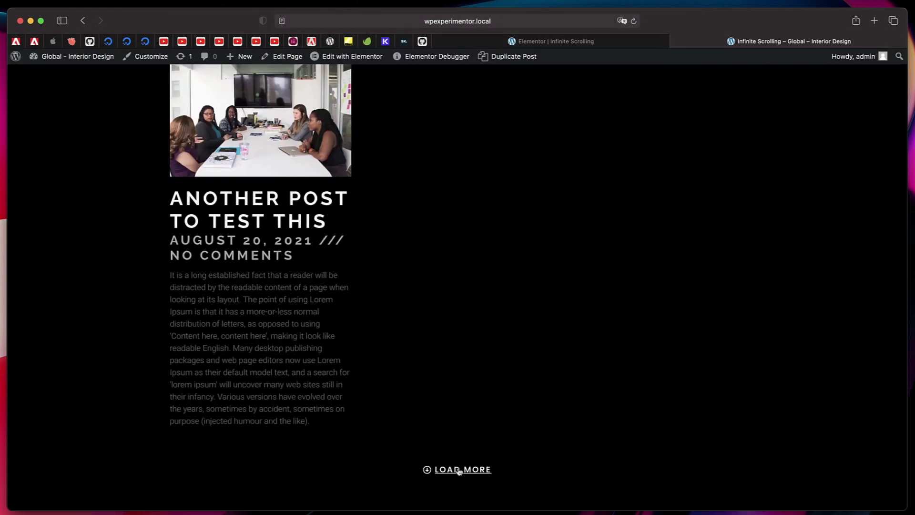
Load two more batches of posts in the preview, then return to the top
click(455, 471)
scroll(458, 471, down, 15)
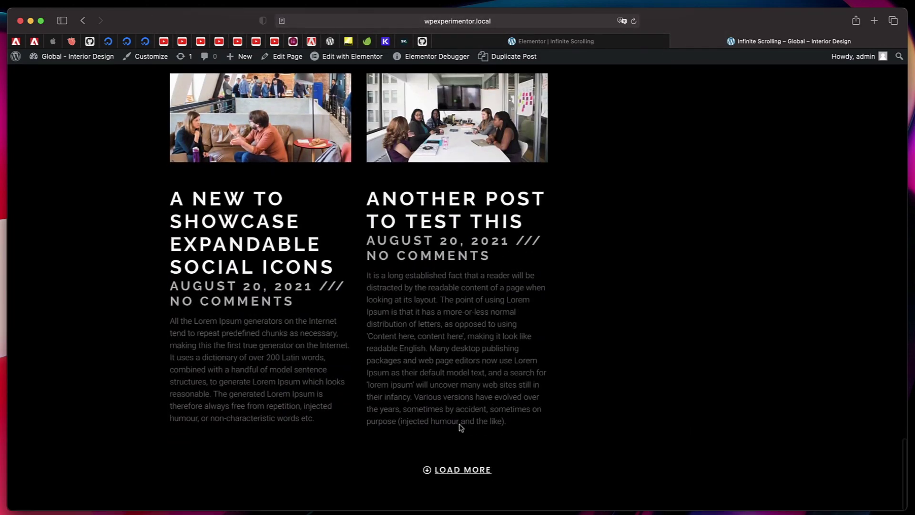
click(459, 472)
scroll(460, 476, down, 15)
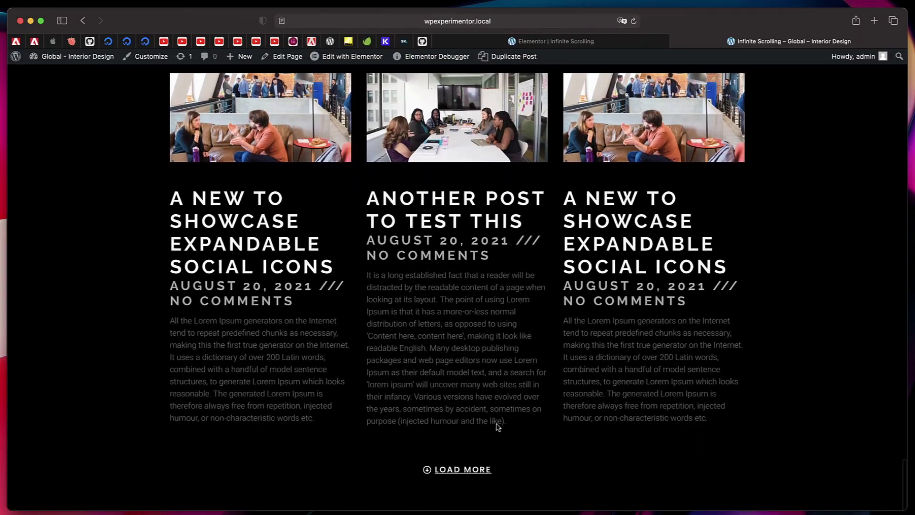
scroll(496, 302, down, 10)
scroll(498, 303, down, 15)
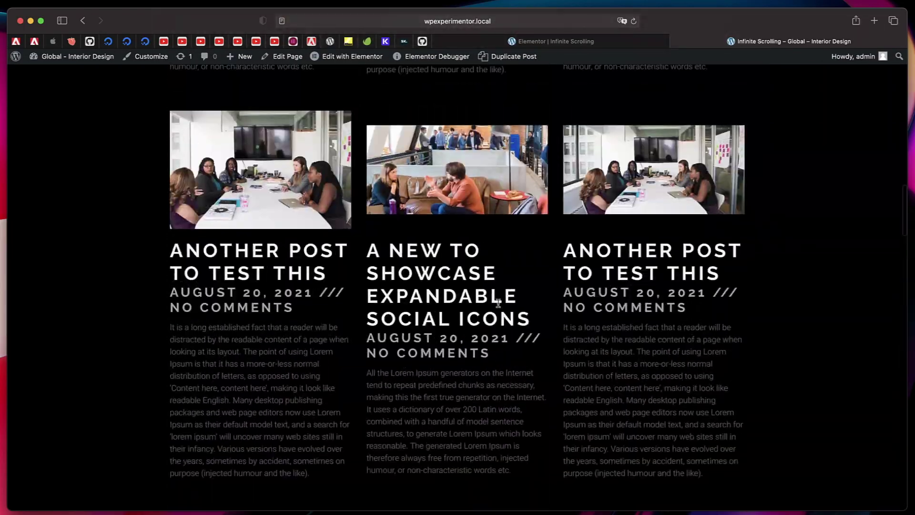
key(Home)
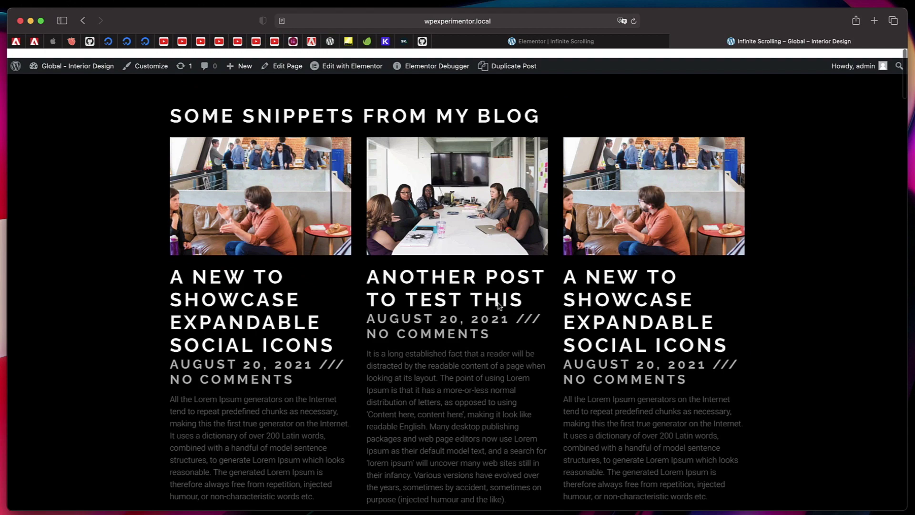
click(596, 41)
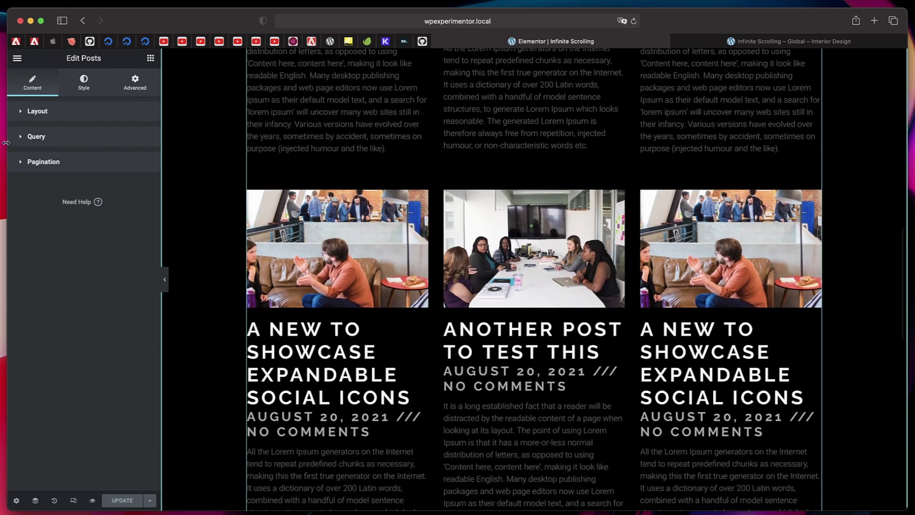
click(55, 163)
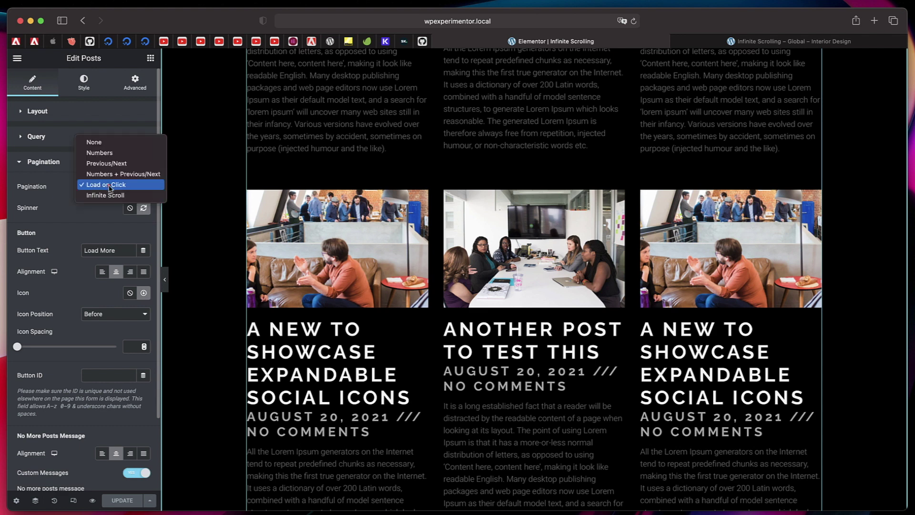
click(112, 188)
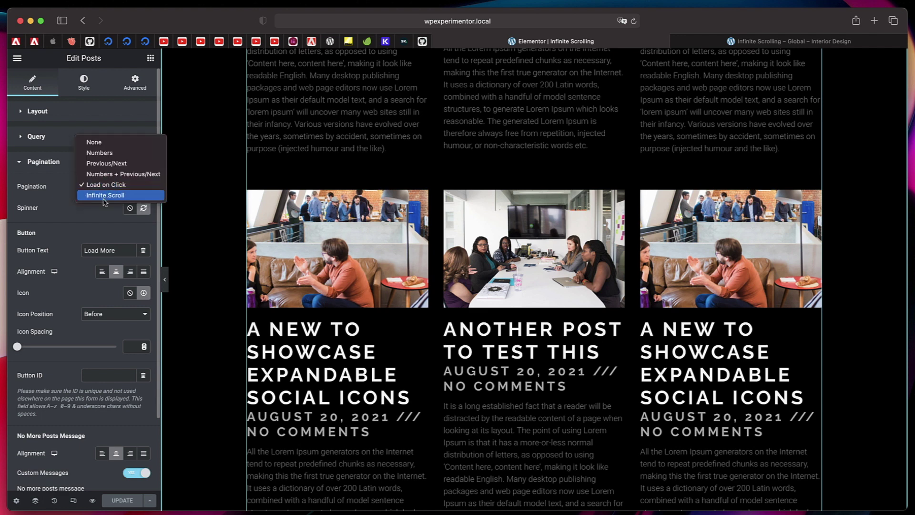
click(118, 195)
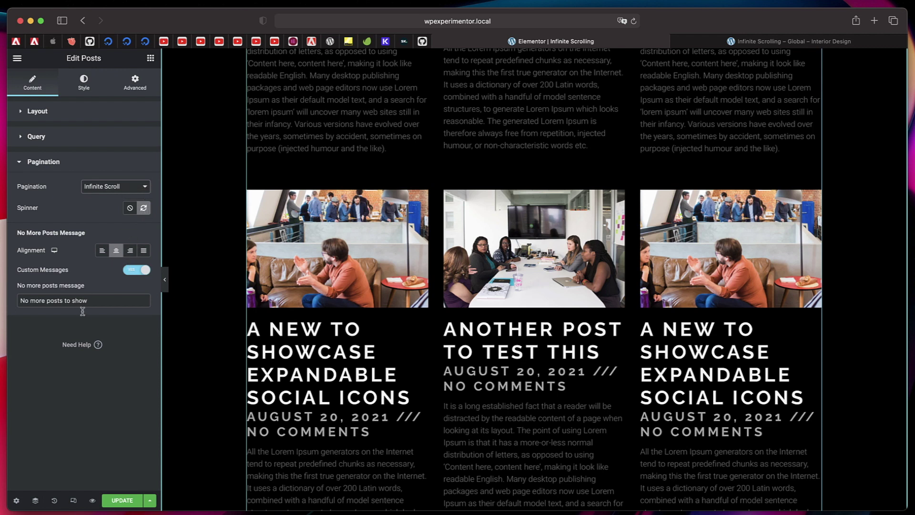
click(39, 163)
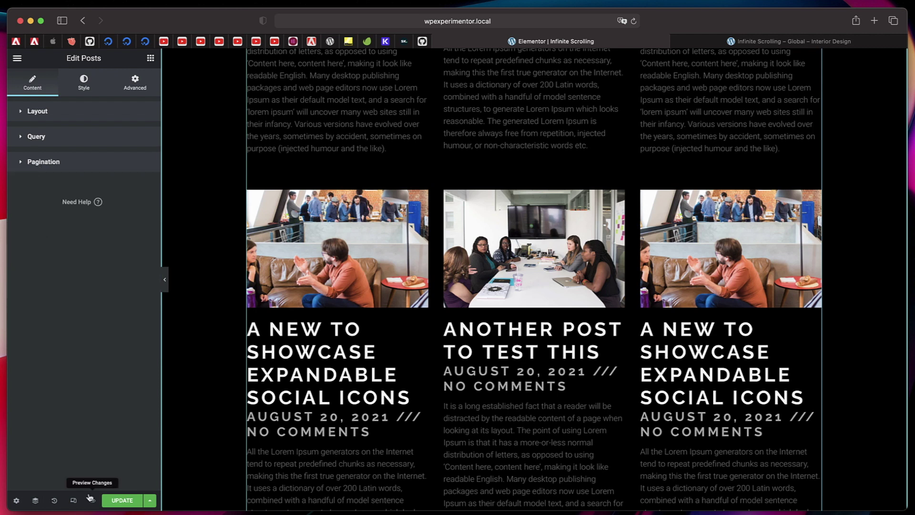
click(119, 498)
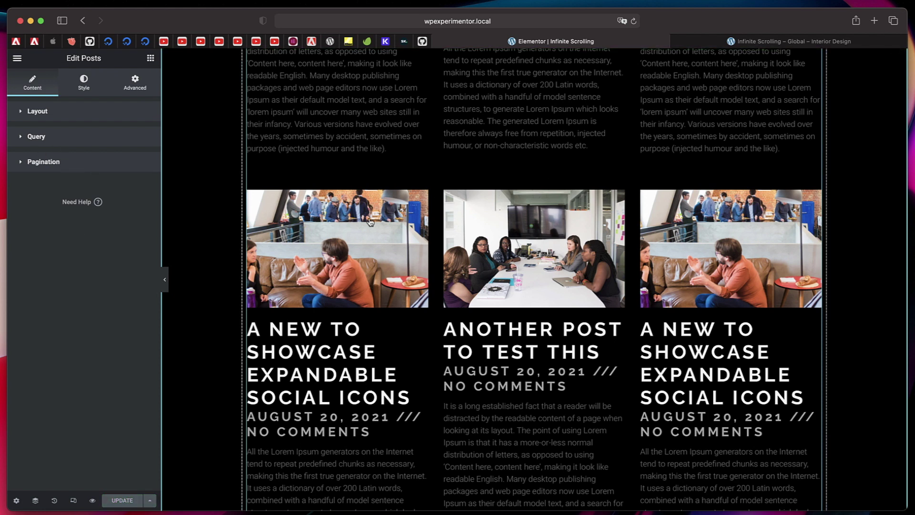
On the live blog page, scroll until infinite scroll stops loading new posts
click(739, 45)
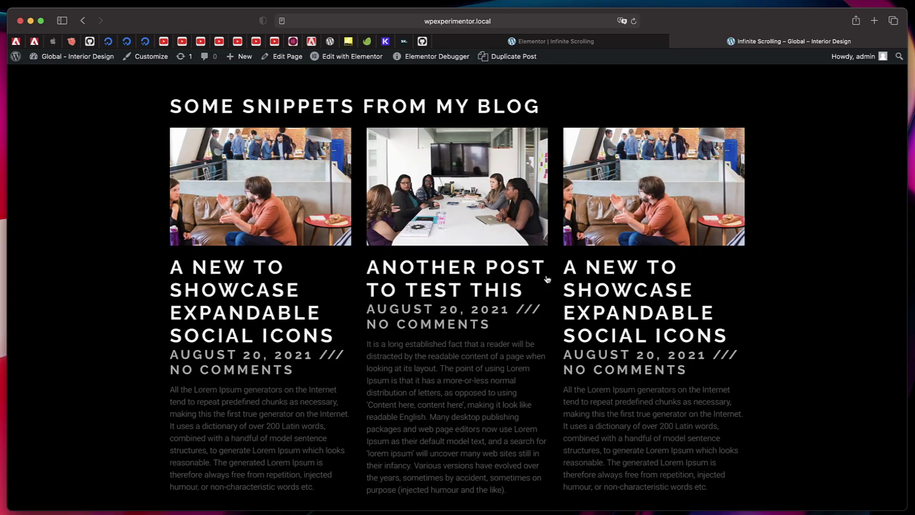
scroll(547, 279, down, 15)
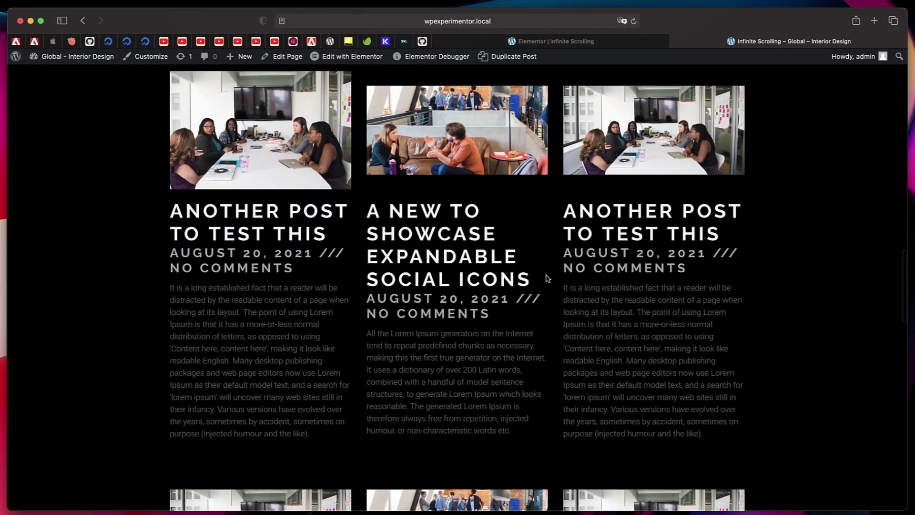
scroll(548, 278, down, 10)
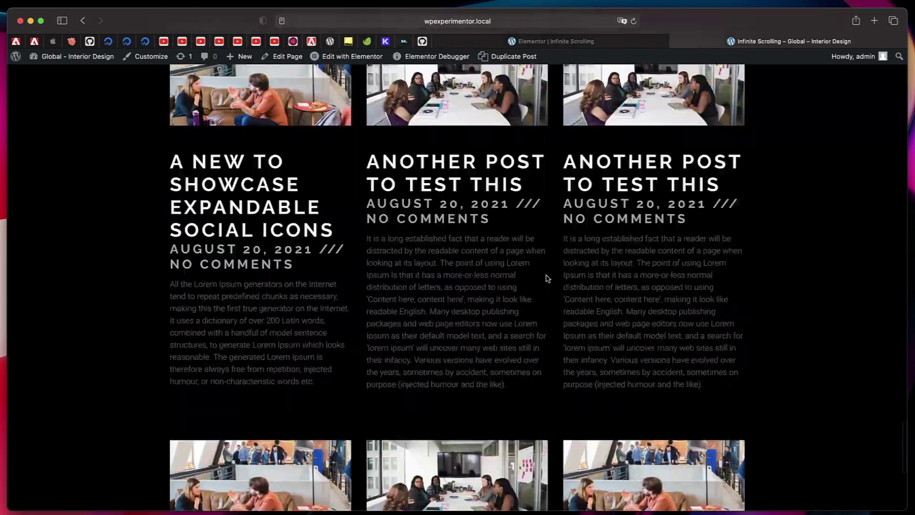
scroll(547, 278, down, 8)
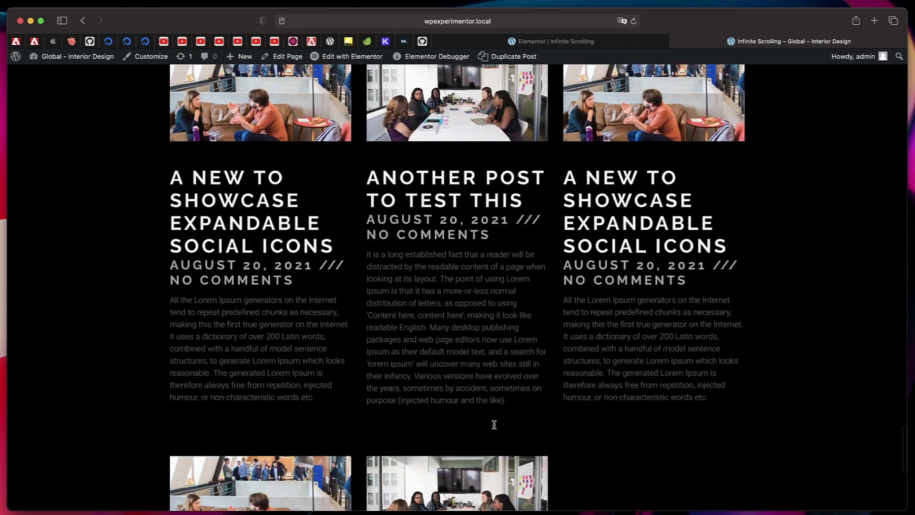
scroll(494, 424, down, 5)
Select the 'No more posts to show' end message text
double_click(386, 473)
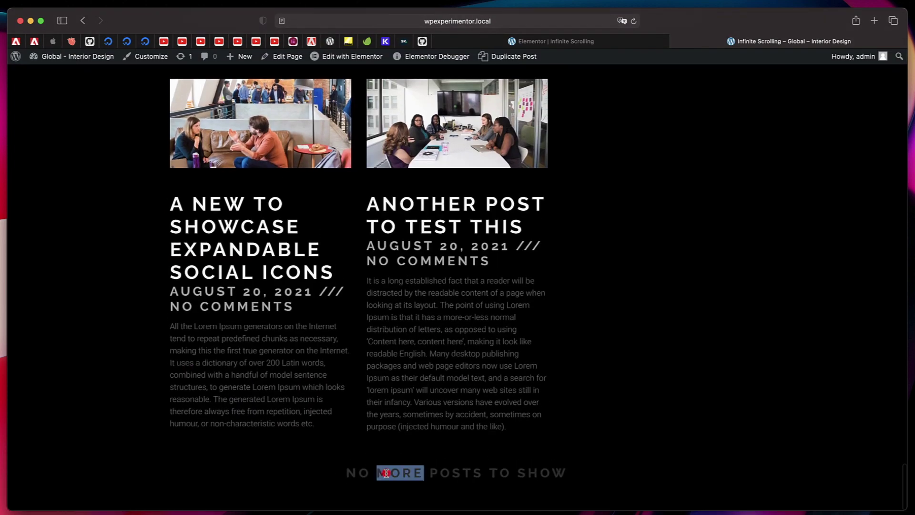
triple_click(386, 473)
double_click(386, 473)
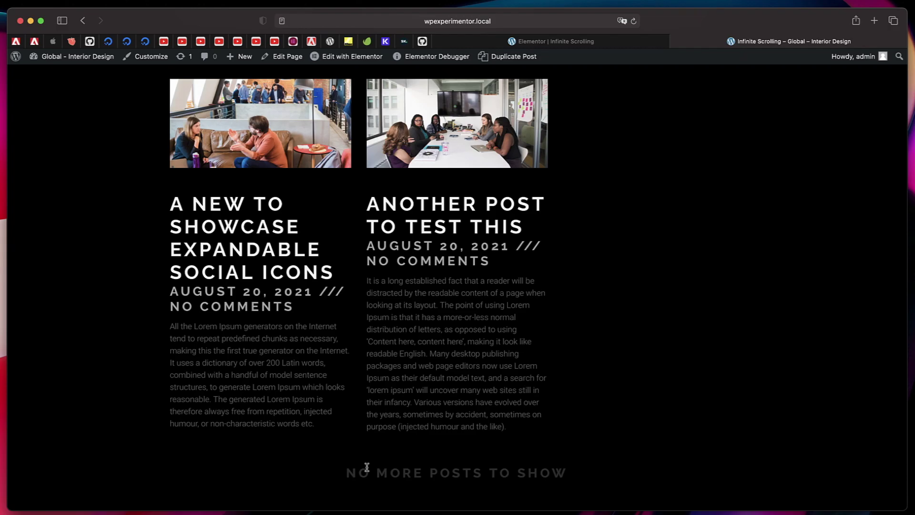
triple_click(365, 467)
double_click(498, 472)
scroll(717, 269, down, 3)
scroll(717, 268, down, 10)
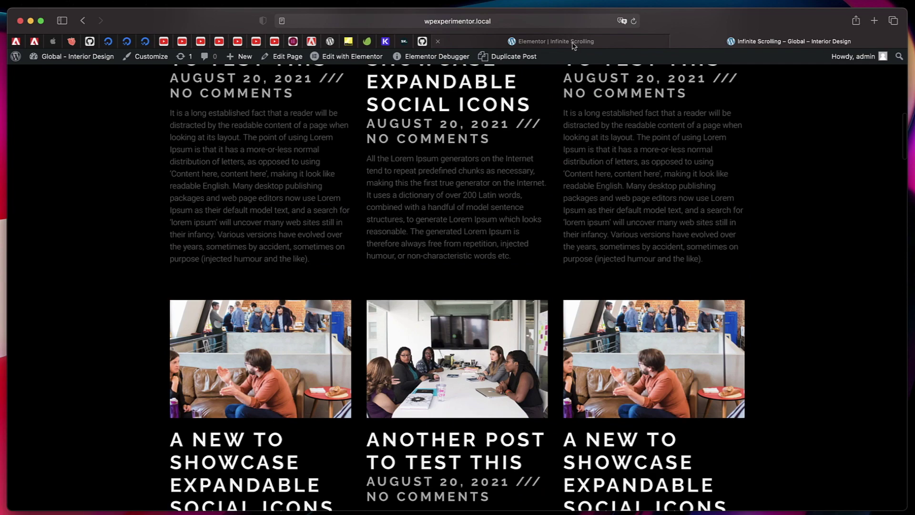
Leave the Posts widget settings and filter Theme Builder to the Archive templates
click(573, 42)
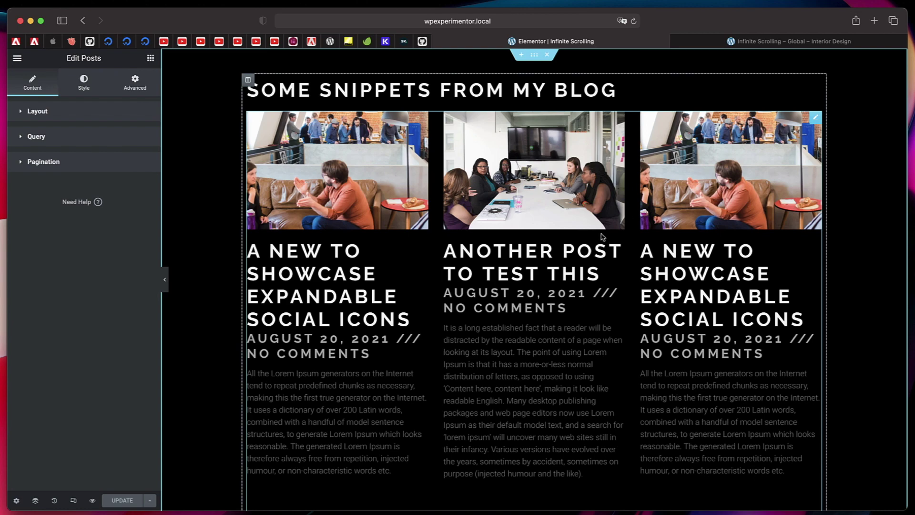
scroll(601, 234, down, 10)
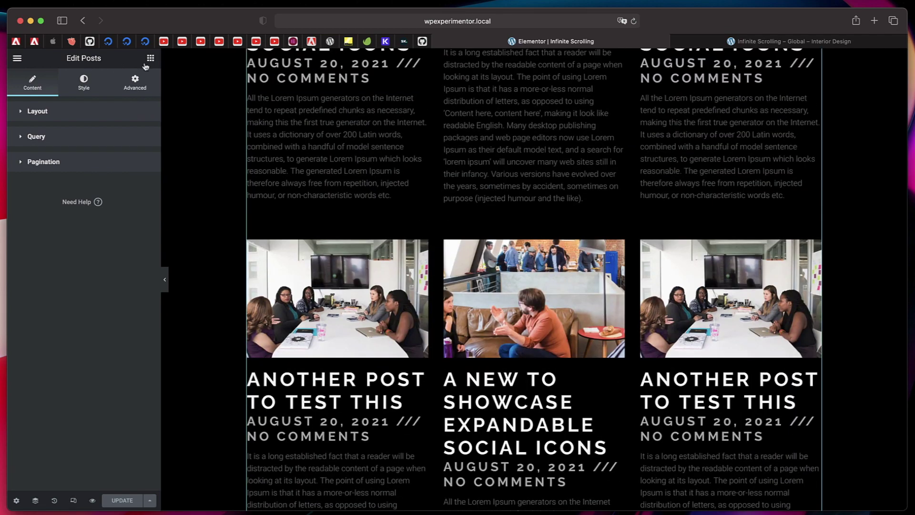
click(150, 57)
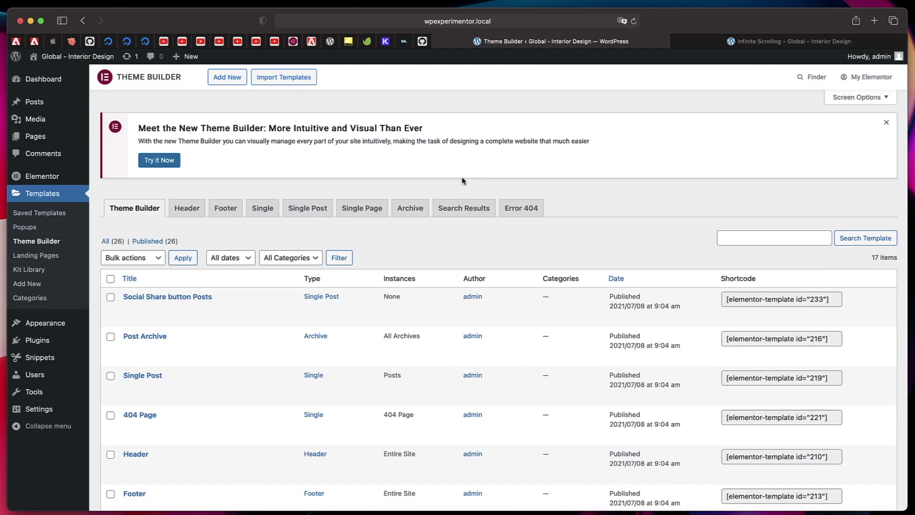
click(413, 215)
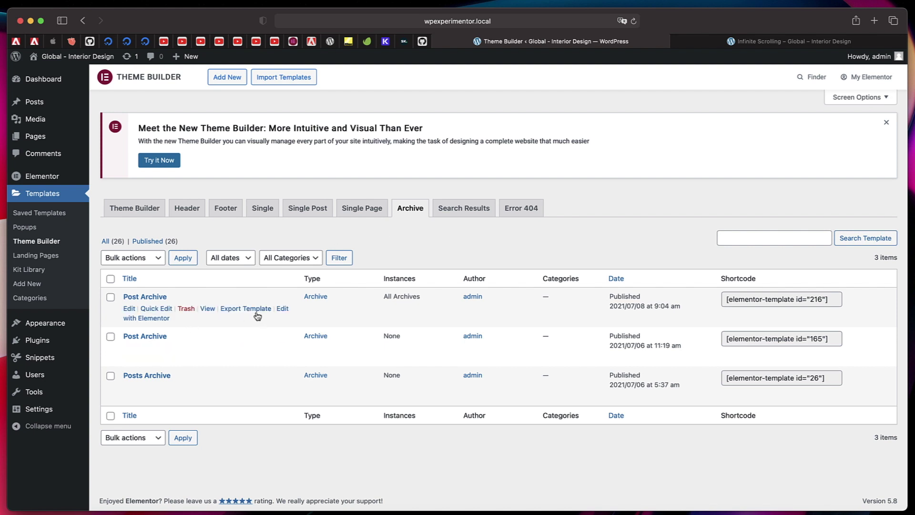
Open the Post Archive template in Elementor and select its Archive Posts widget
click(283, 310)
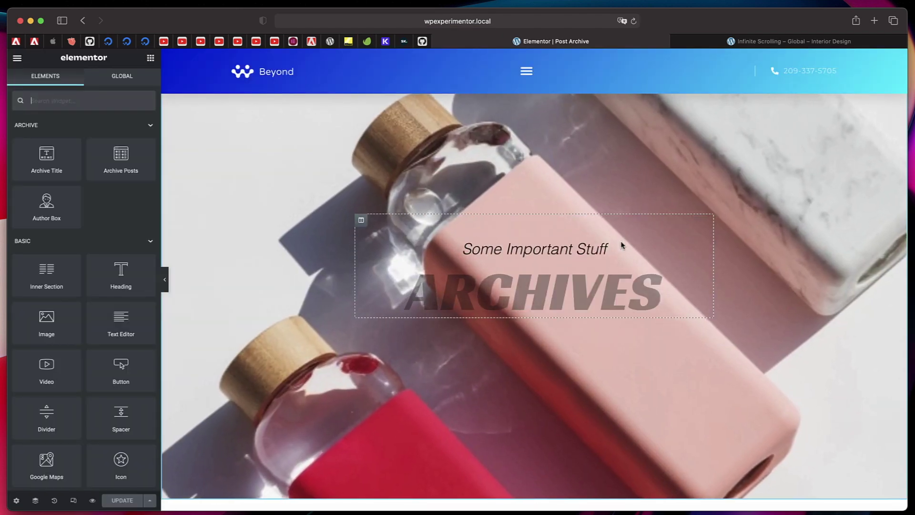
scroll(863, 208, down, 10)
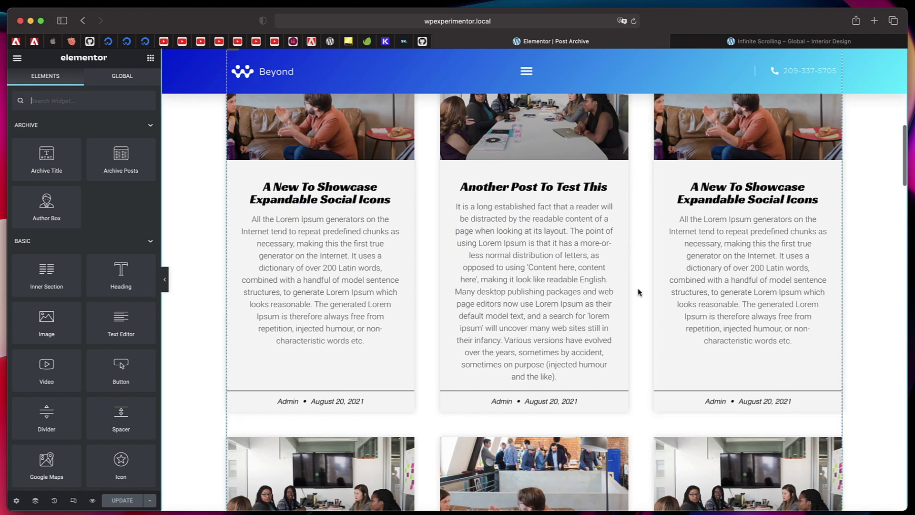
scroll(636, 289, up, 4)
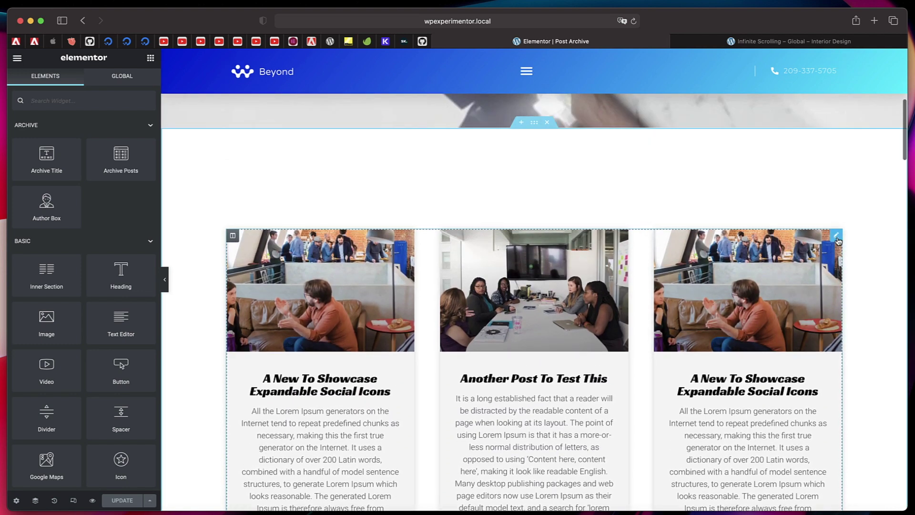
click(836, 236)
Change Archive Posts pagination to Load on Click and load the next batch
scroll(71, 238, down, 5)
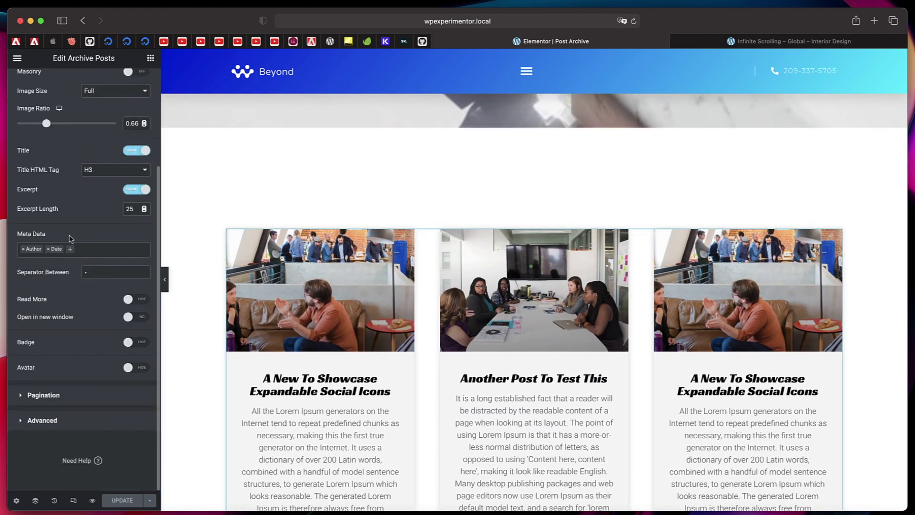
click(56, 398)
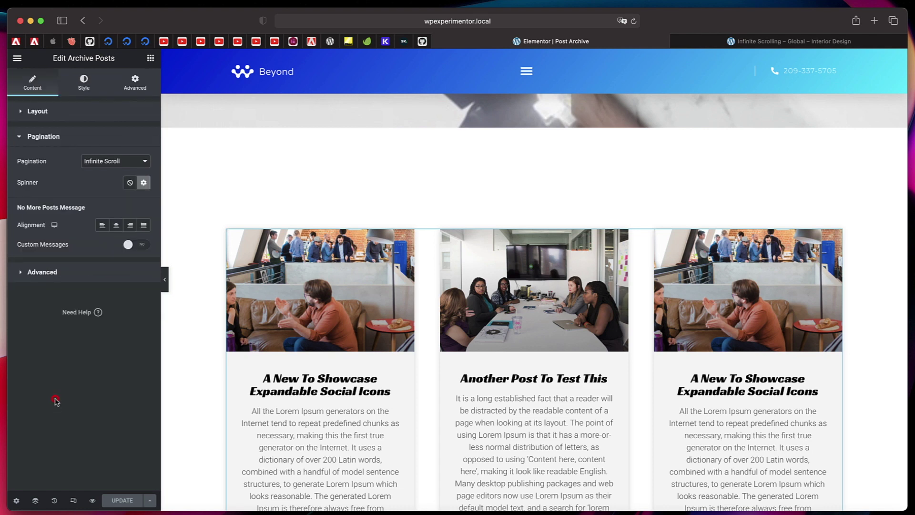
click(142, 157)
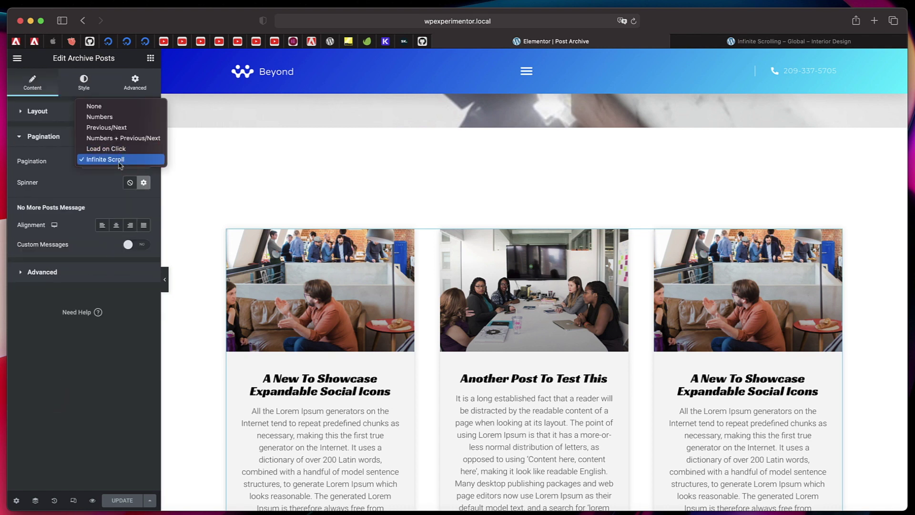
click(115, 148)
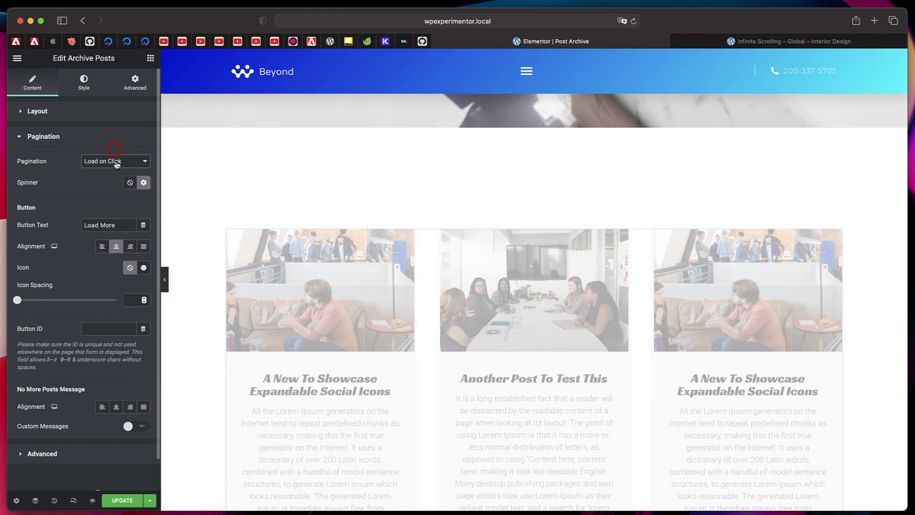
scroll(334, 386, down, 15)
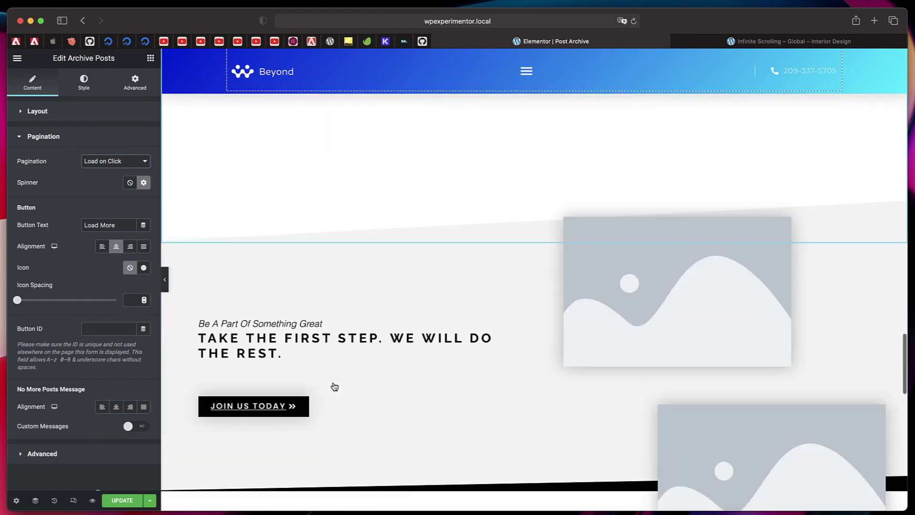
scroll(334, 386, up, 4)
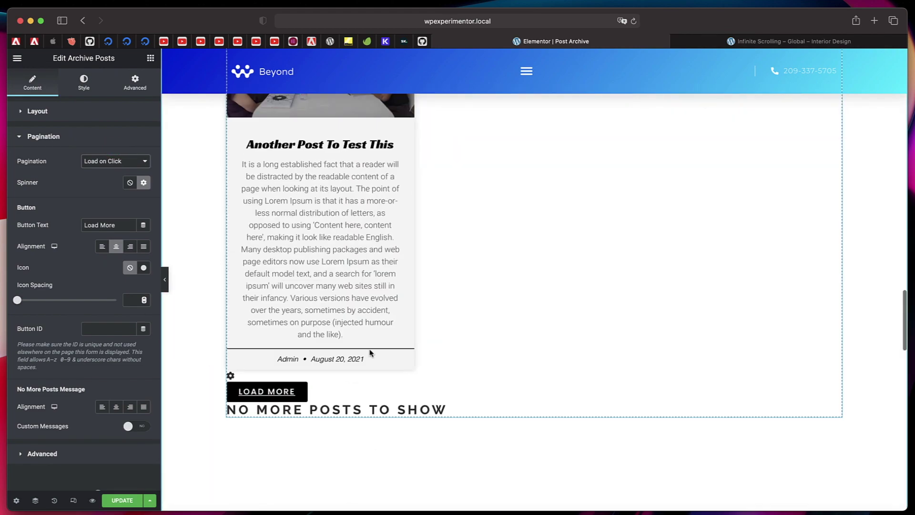
click(273, 389)
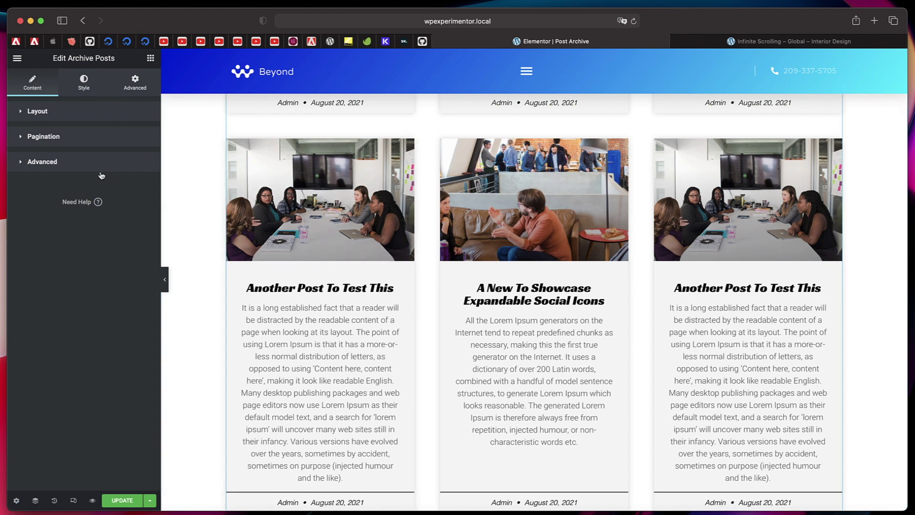
Expand the Archive Posts Layout settings and scroll the preview to check the three-column Cards grid
click(90, 123)
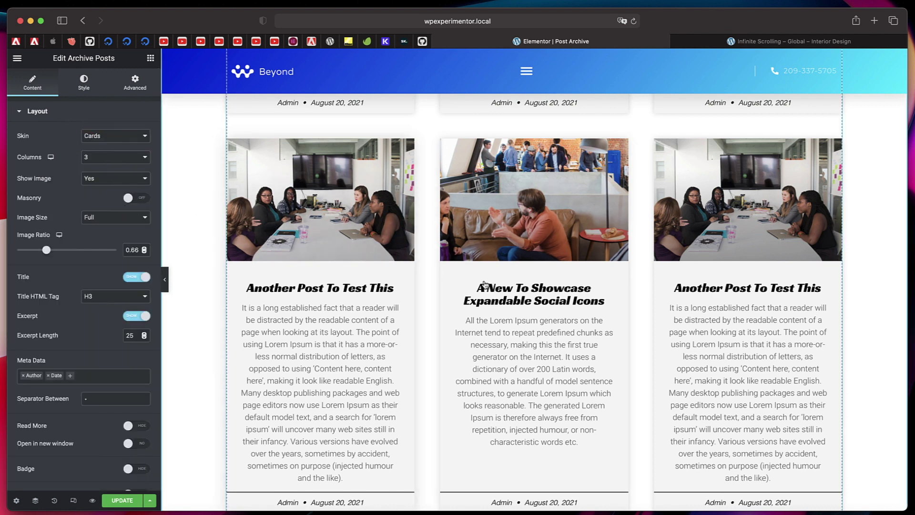
scroll(493, 292, up, 15)
scroll(493, 293, down, 10)
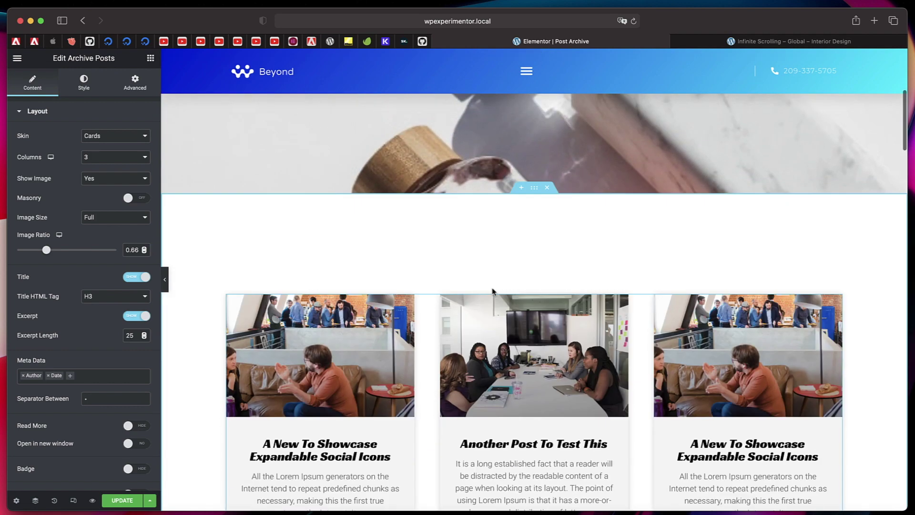
scroll(558, 323, down, 7)
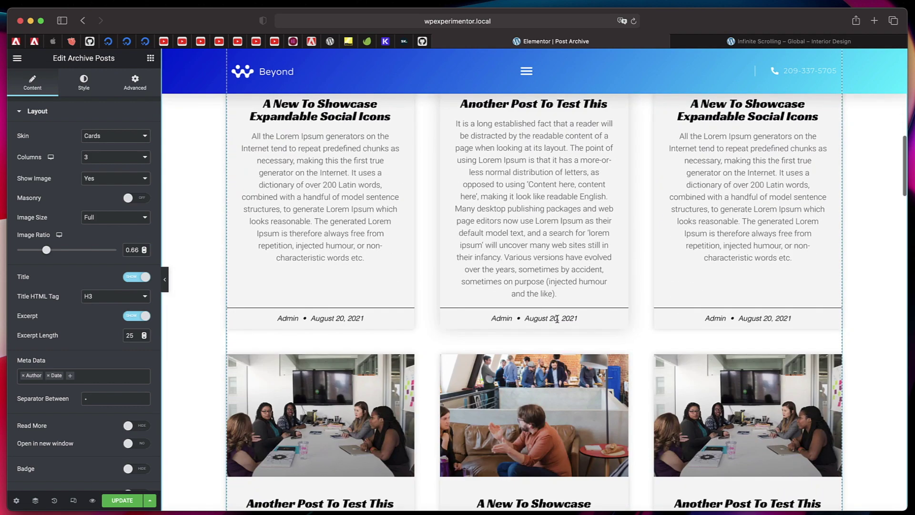